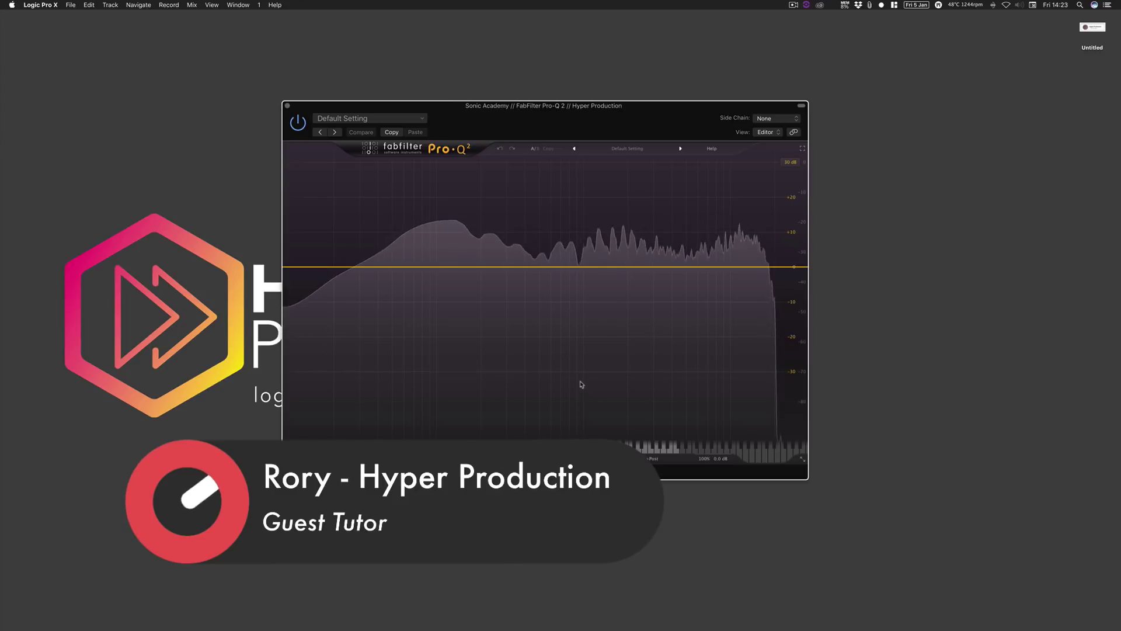
Stop playback, then switch between the A and B settings slots to compare them.
key(space)
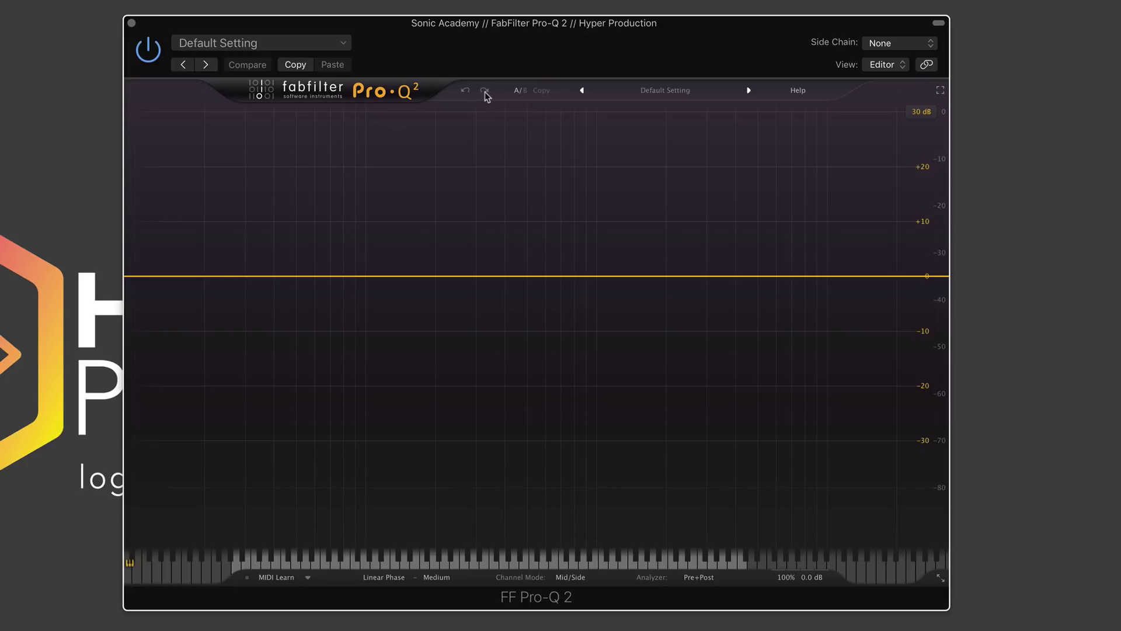
click(520, 93)
click(520, 94)
click(523, 91)
click(665, 94)
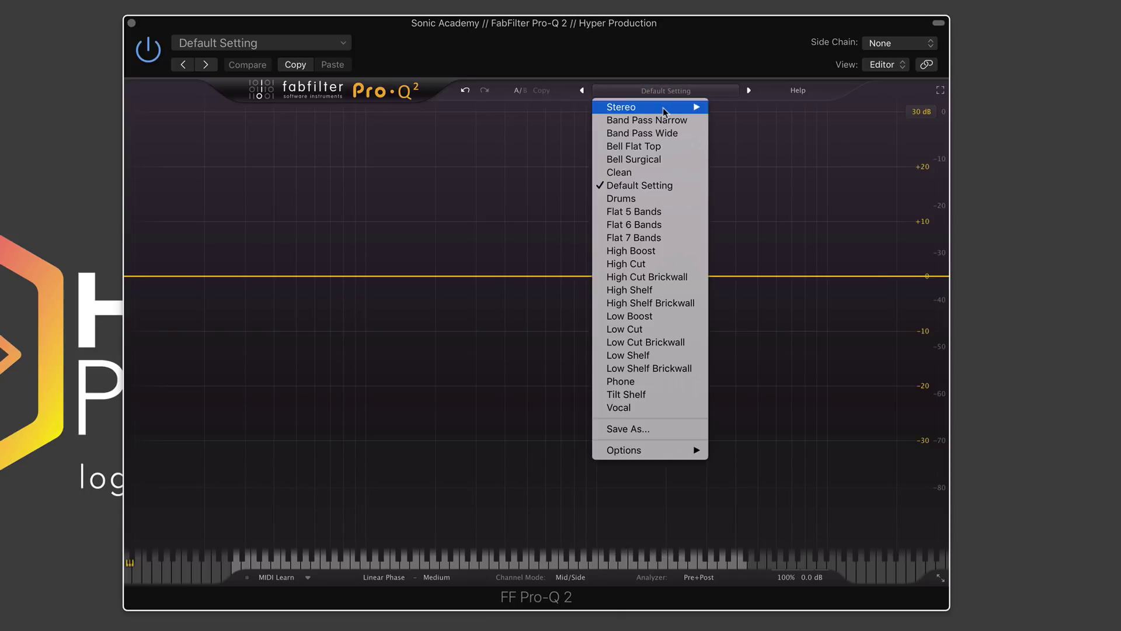
mouse_move(664, 109)
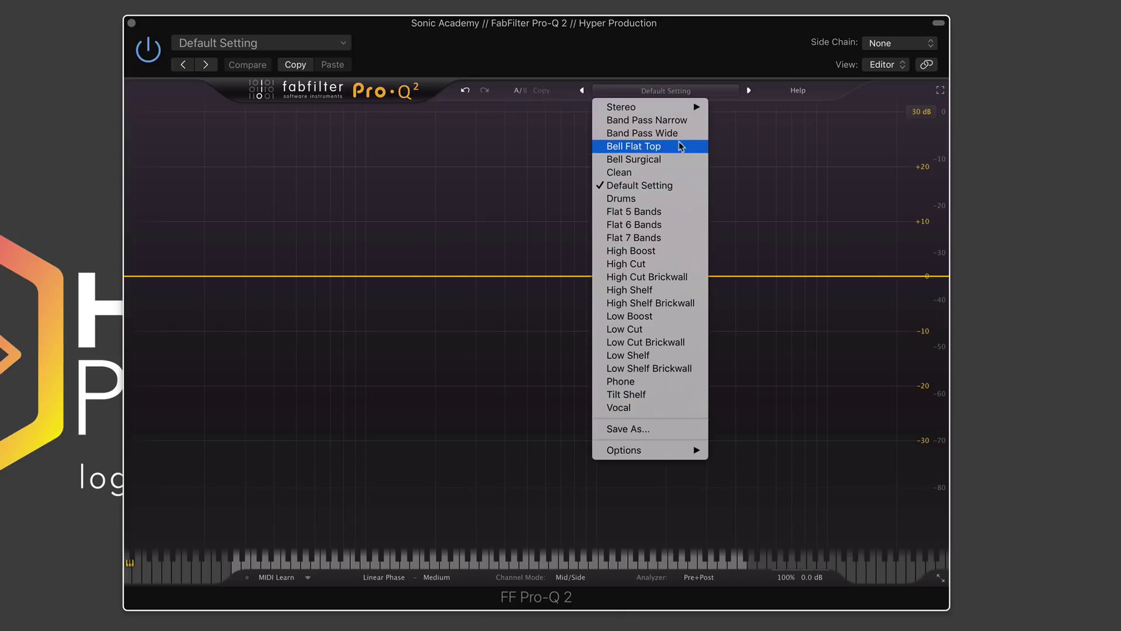
click(730, 63)
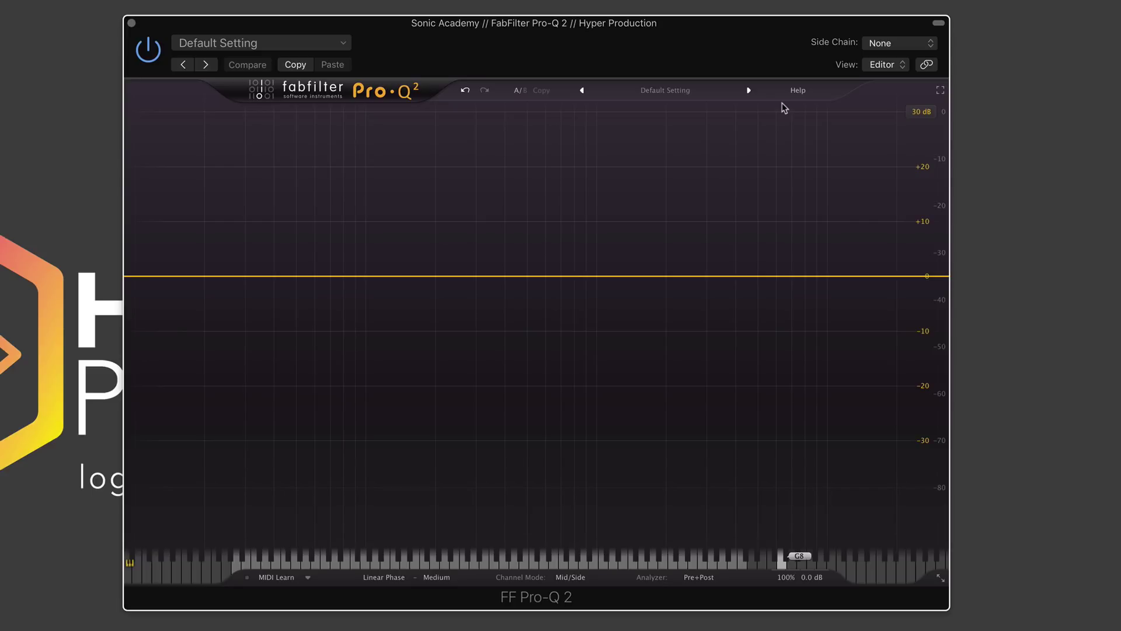
click(798, 91)
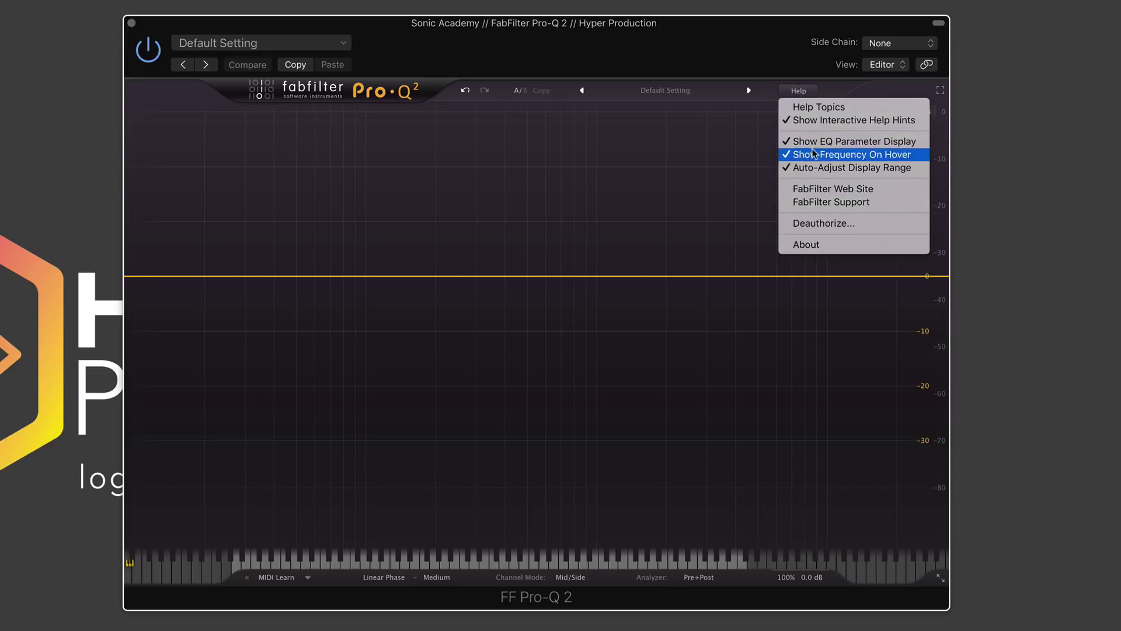
click(799, 91)
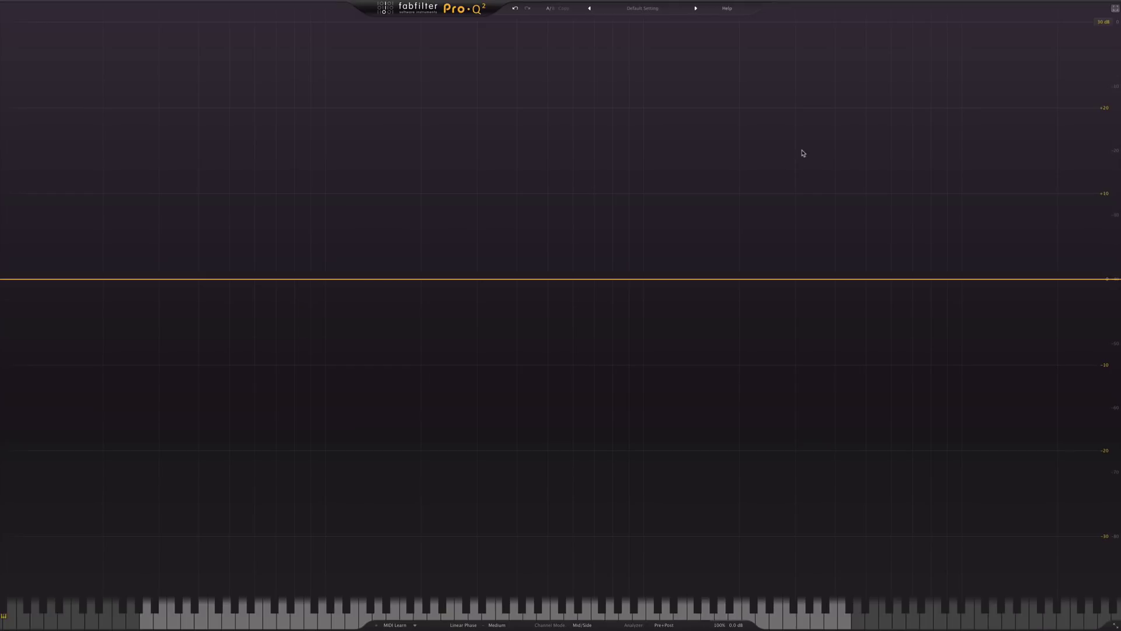
click(1116, 8)
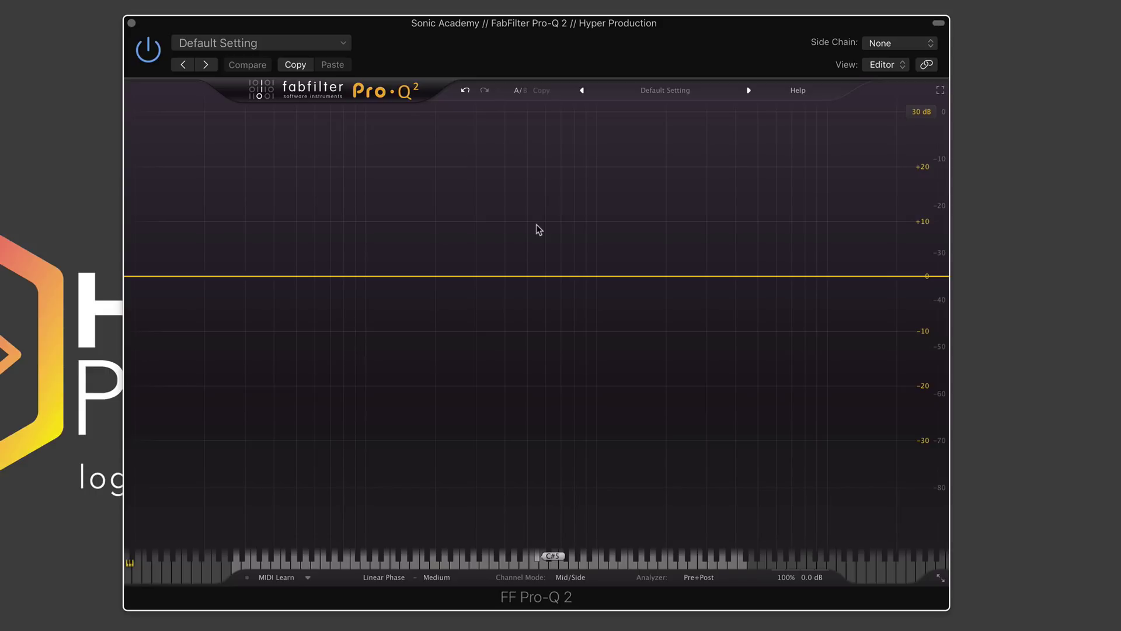
Turn on the output level meter beside the output knob and play audio to watch it.
key(space)
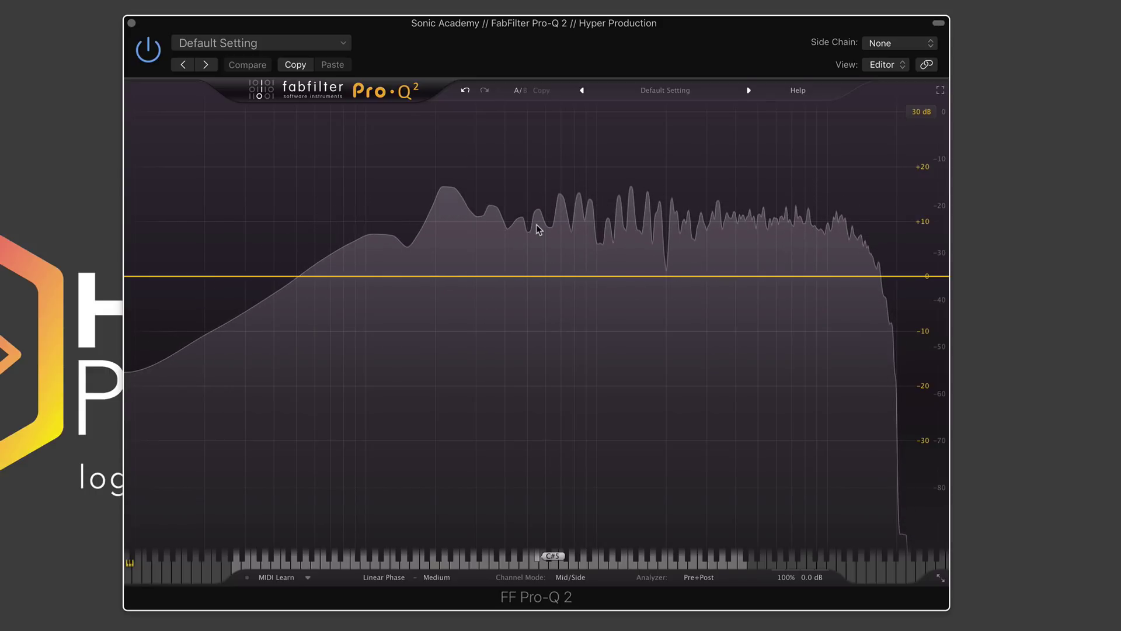
key(space)
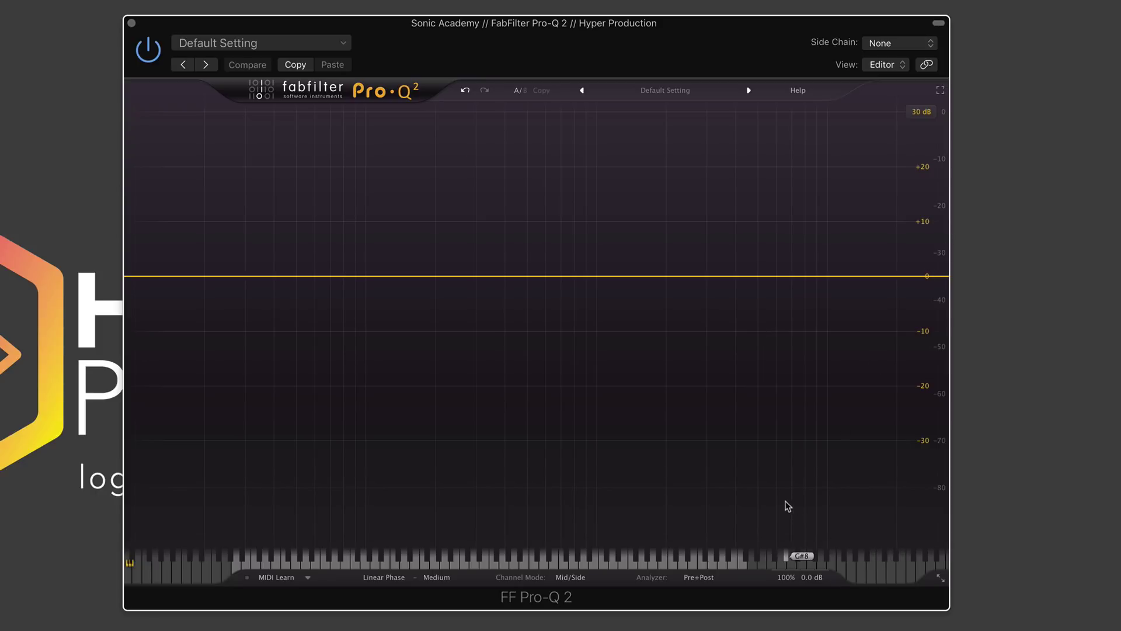
mouse_move(804, 584)
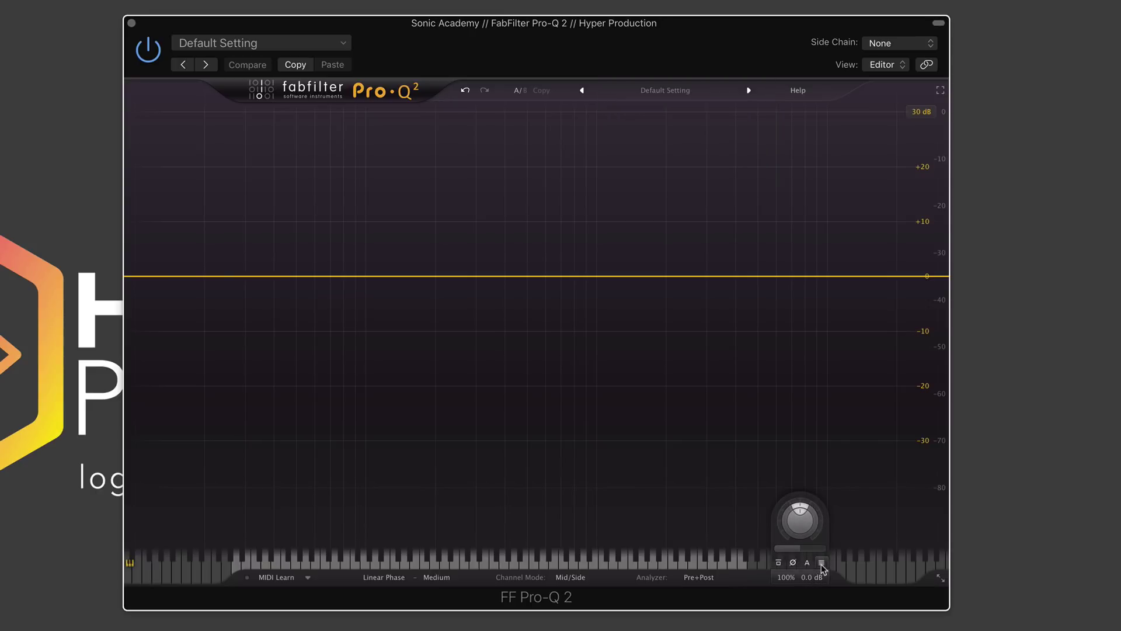
click(821, 564)
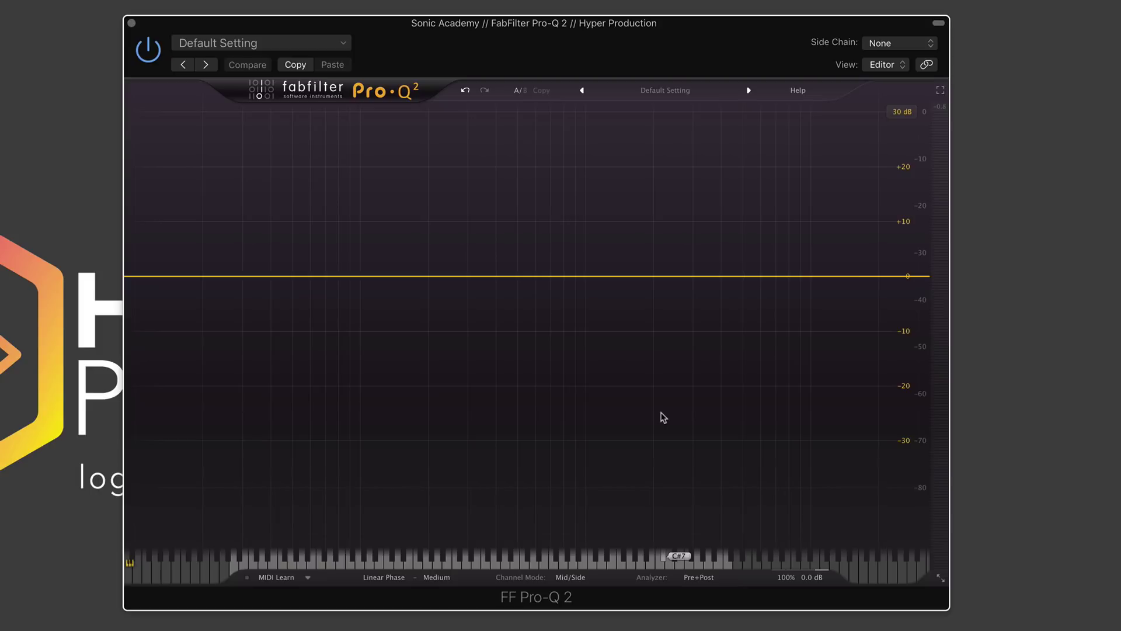
key(space)
key(space)
click(130, 563)
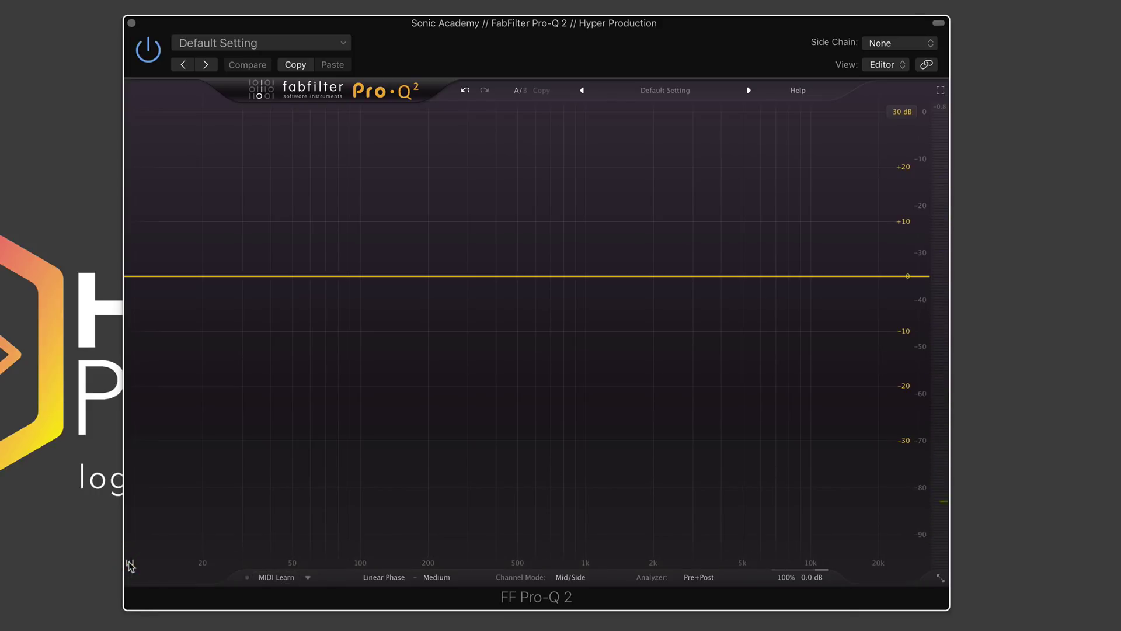
click(130, 563)
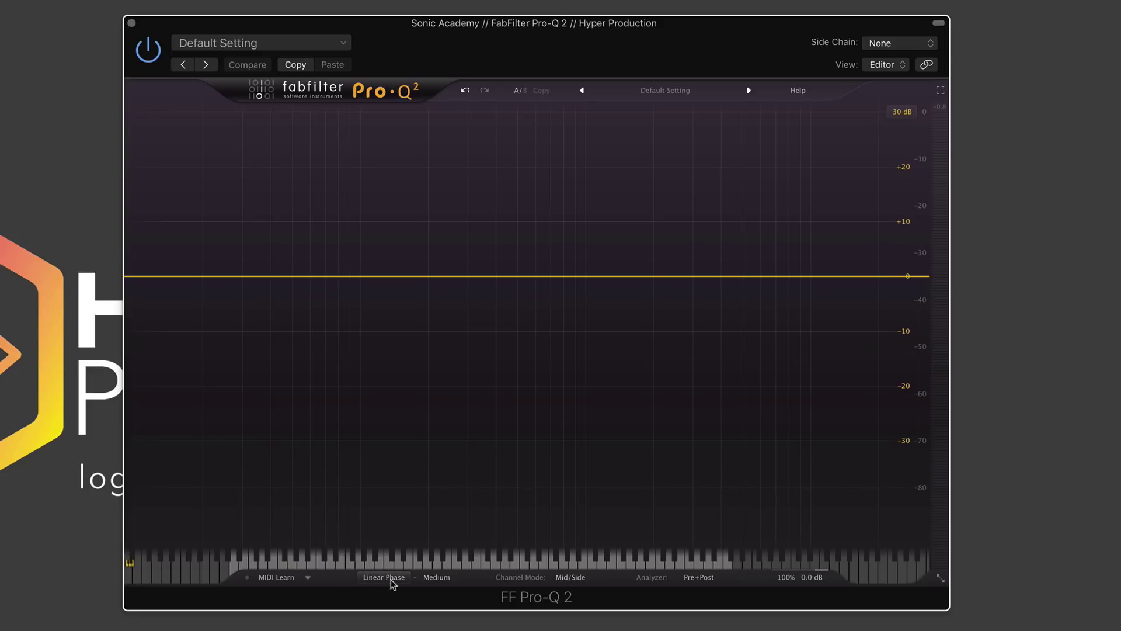
Switch the processing mode from Linear Phase to Zero Latency and leave it there.
mouse_move(384, 578)
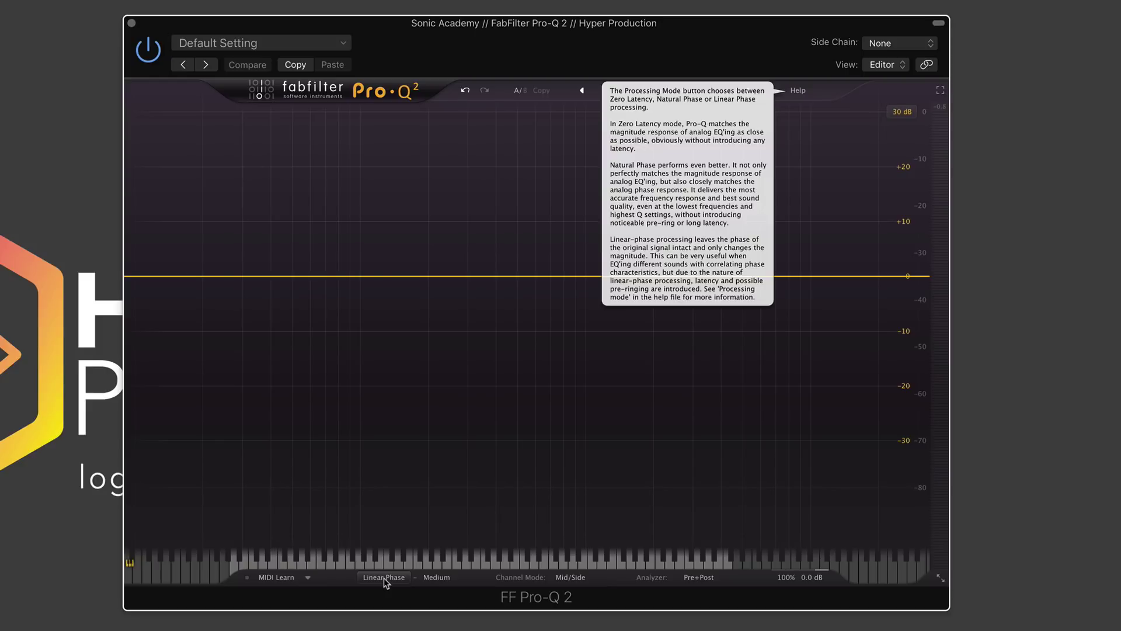
click(384, 577)
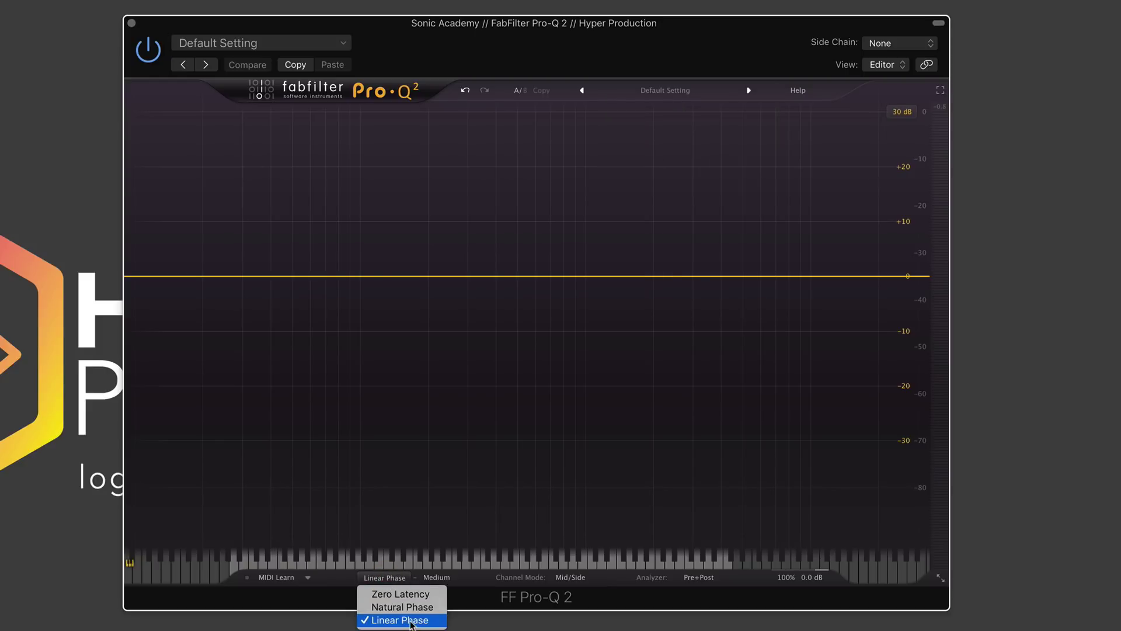
click(421, 594)
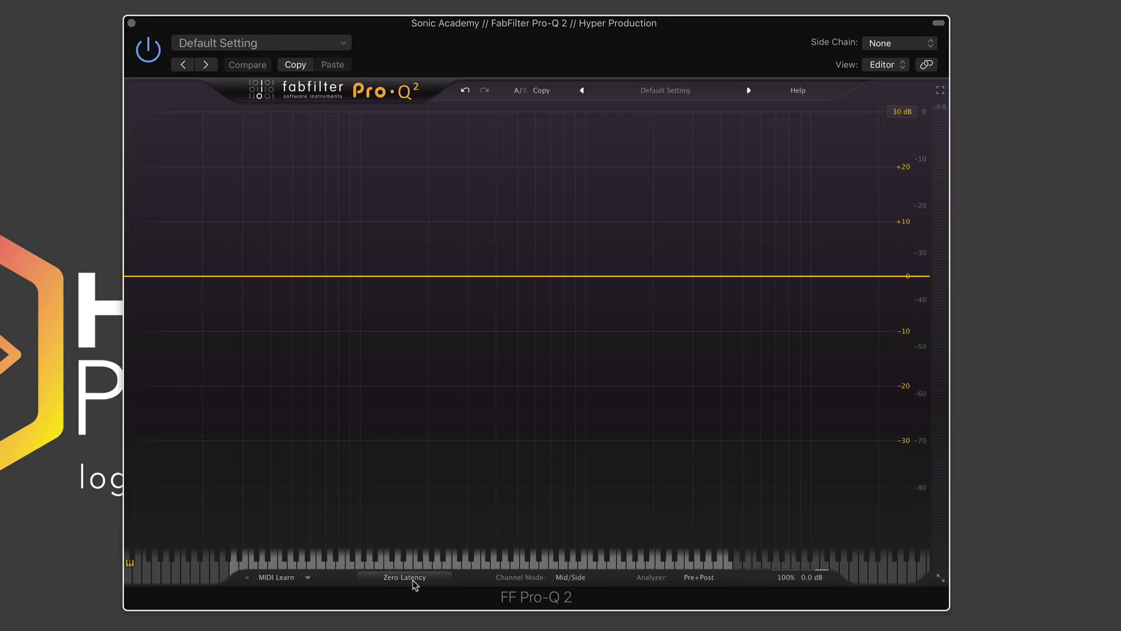
mouse_move(414, 582)
click(404, 577)
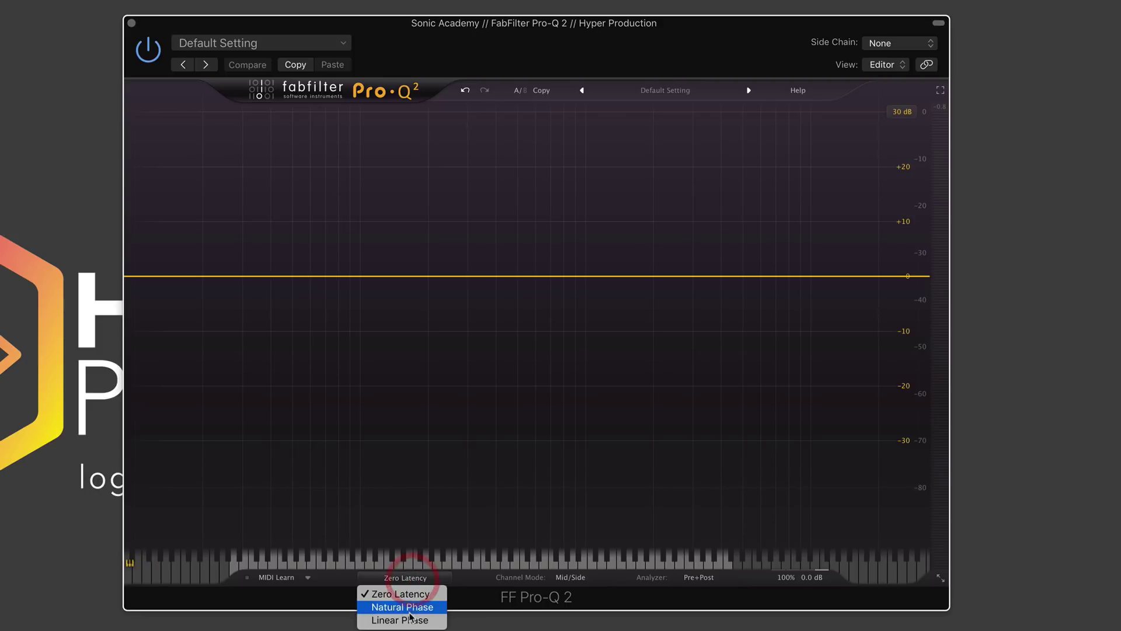
click(473, 596)
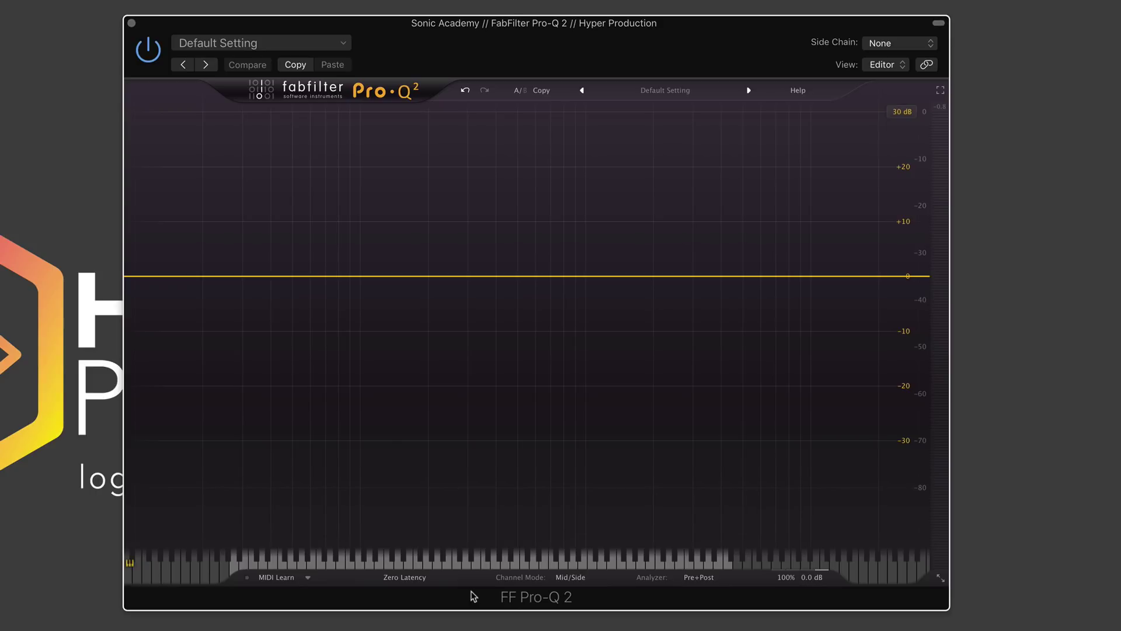
click(428, 576)
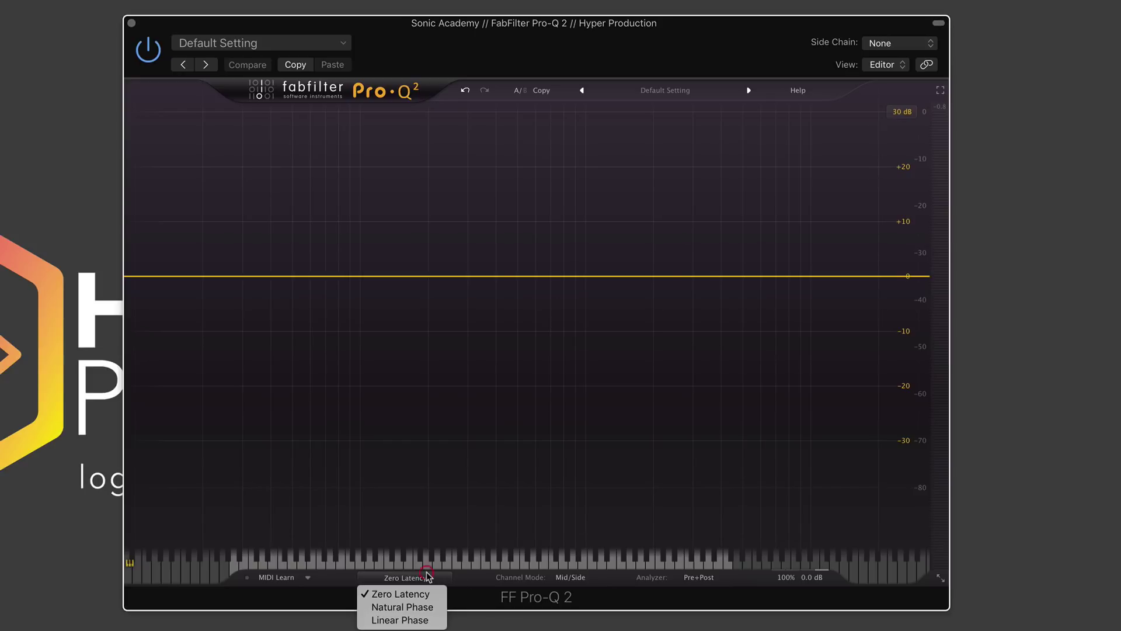
click(465, 581)
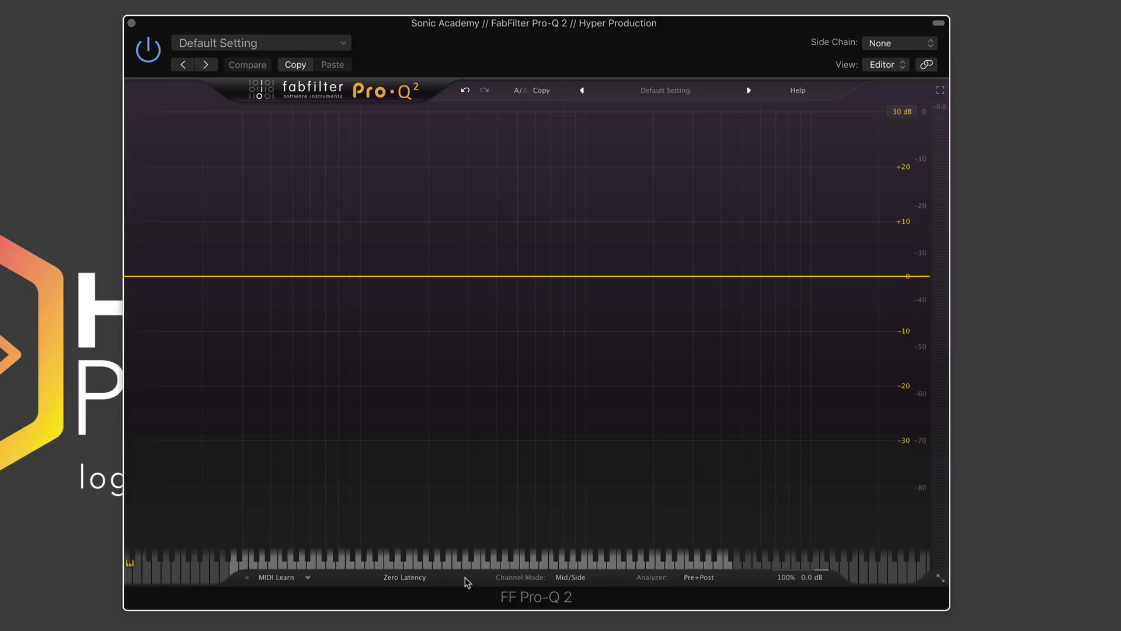
click(435, 578)
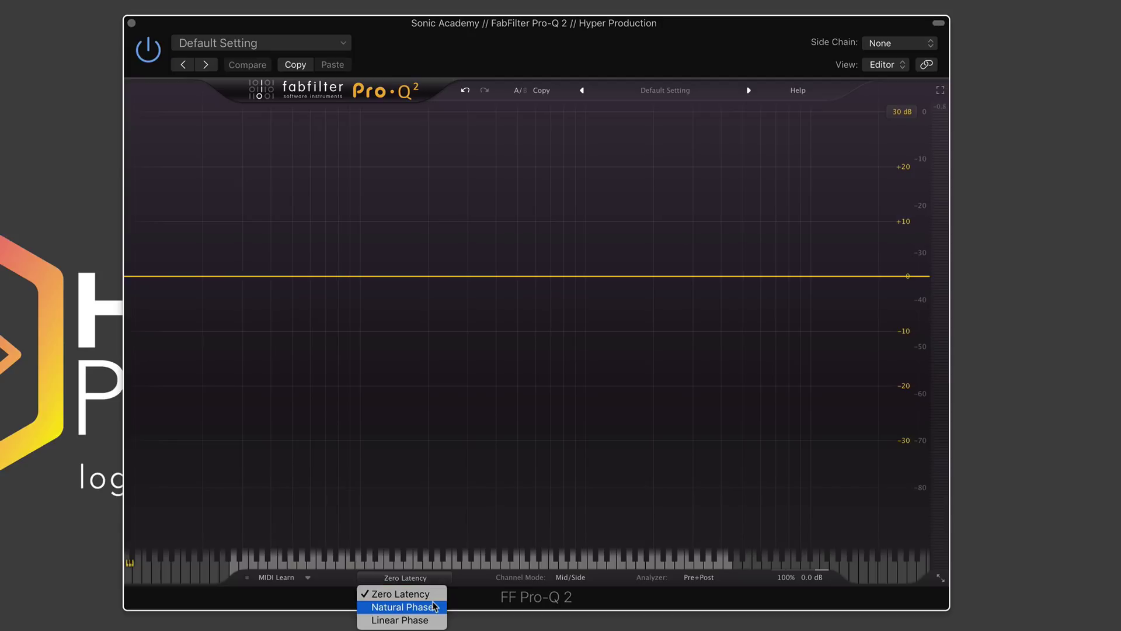
click(465, 587)
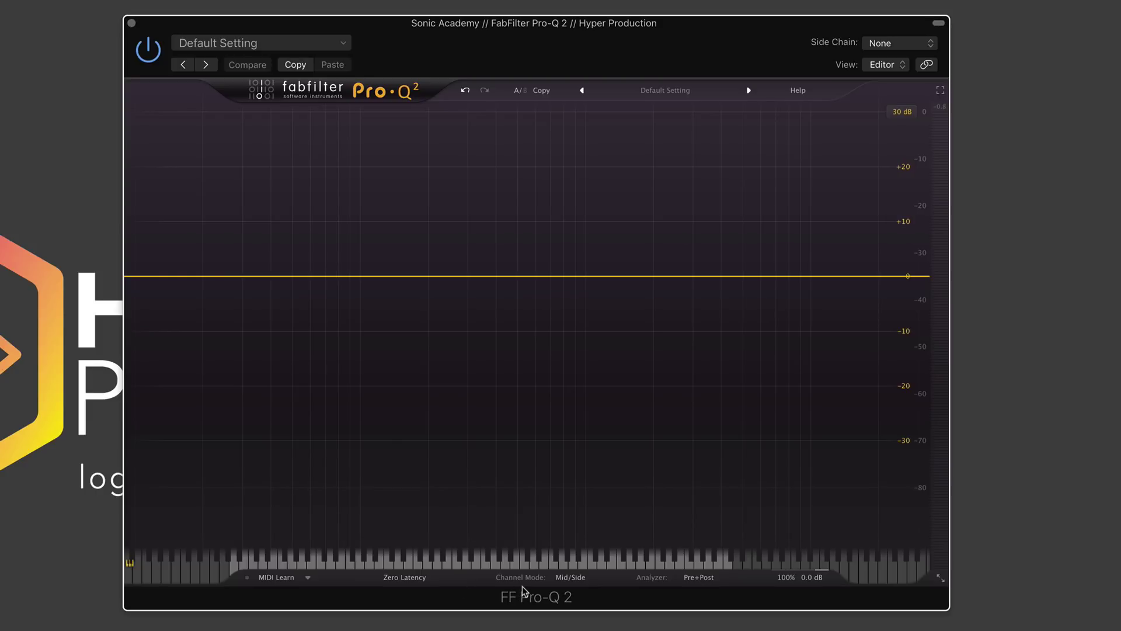
Change the channel mode from Mid/Side to Left/Right in the bottom bar.
click(574, 577)
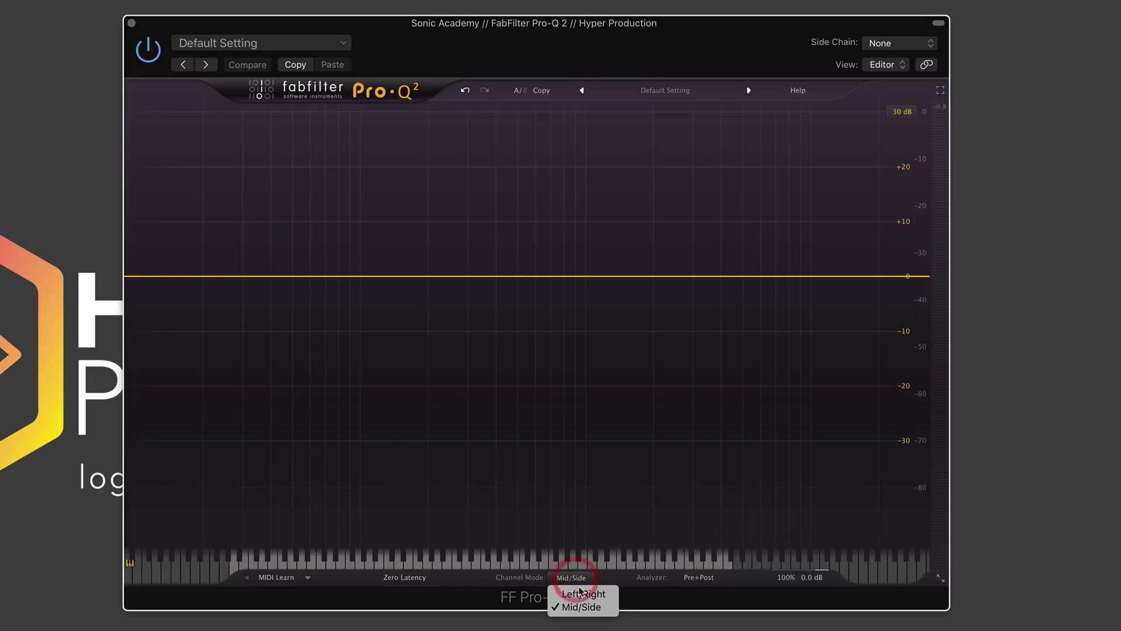
click(585, 594)
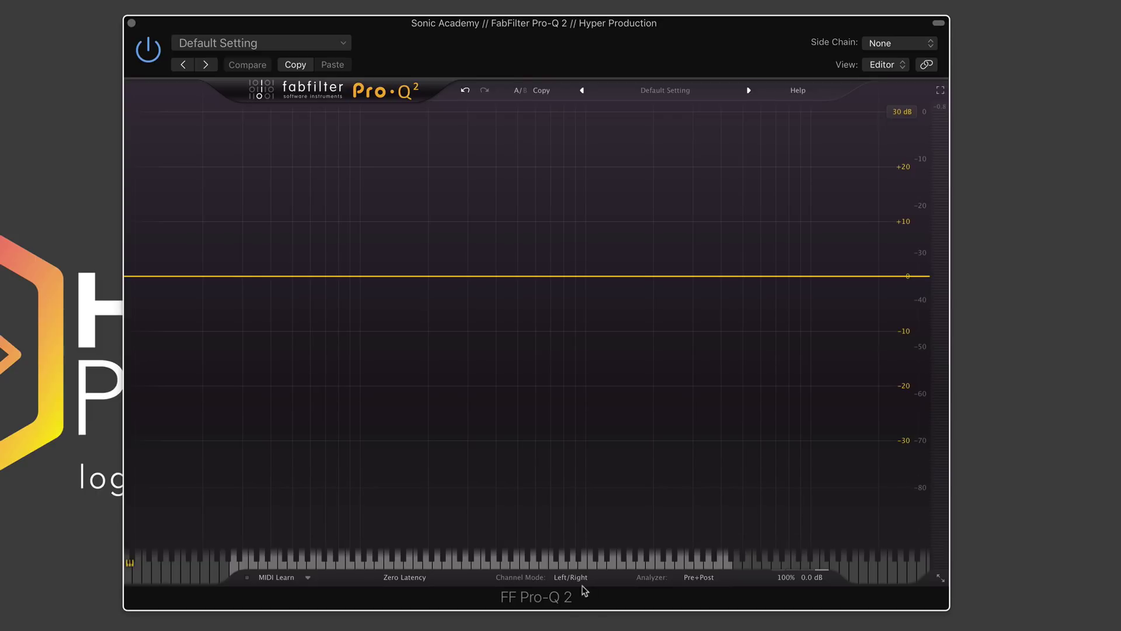
click(579, 580)
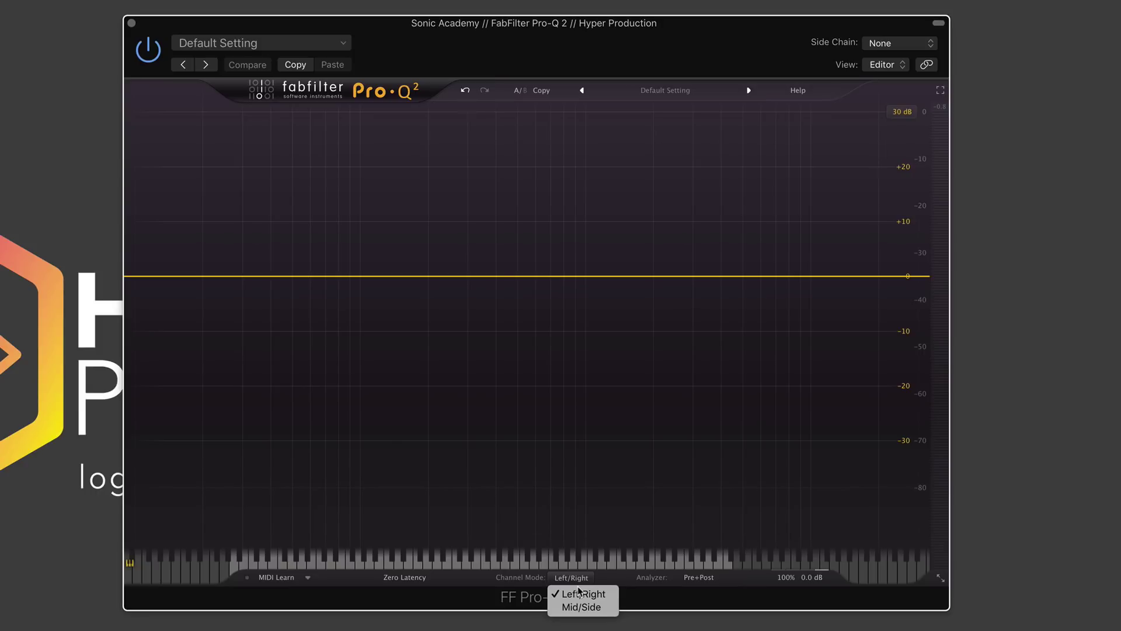
Set analyzer resolution to Low, then Maximum, previewing each with playback.
click(632, 589)
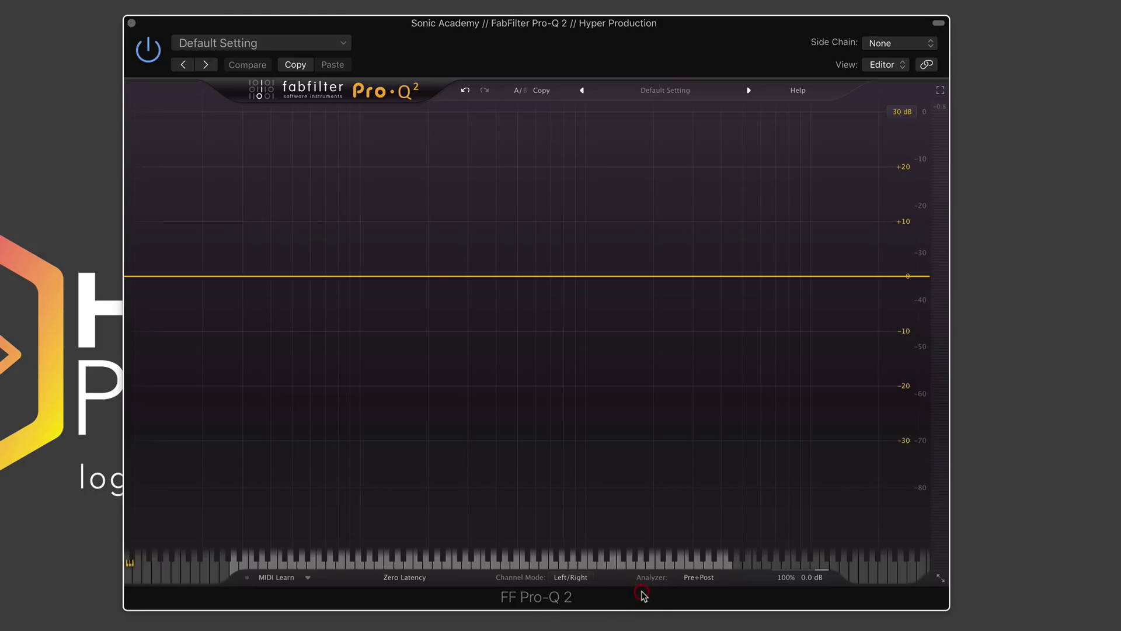
click(688, 577)
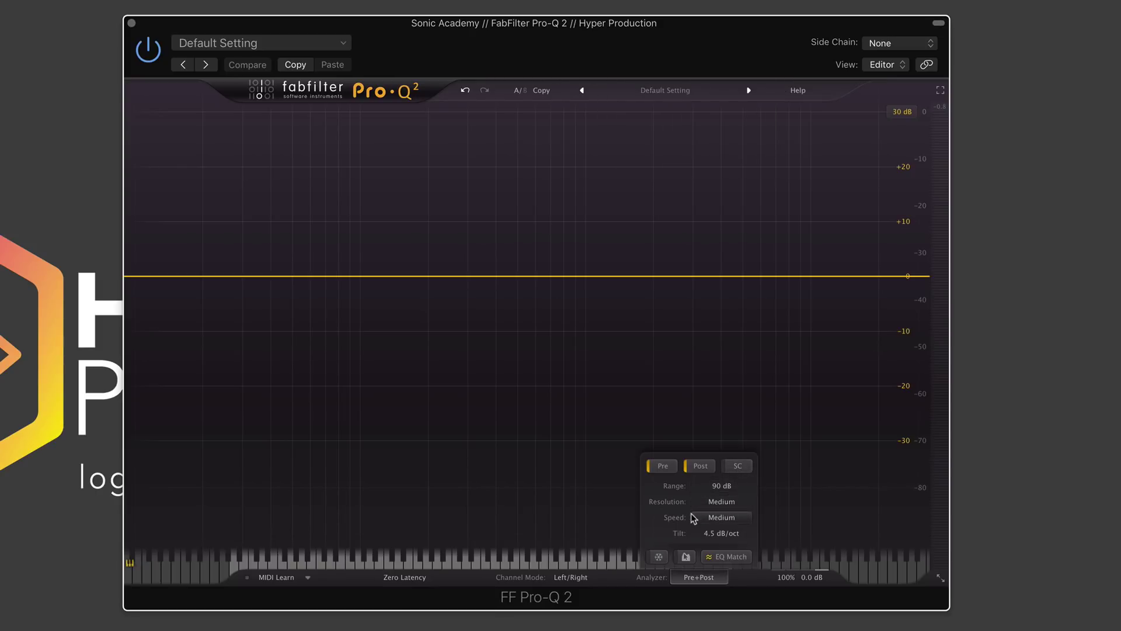
mouse_move(692, 514)
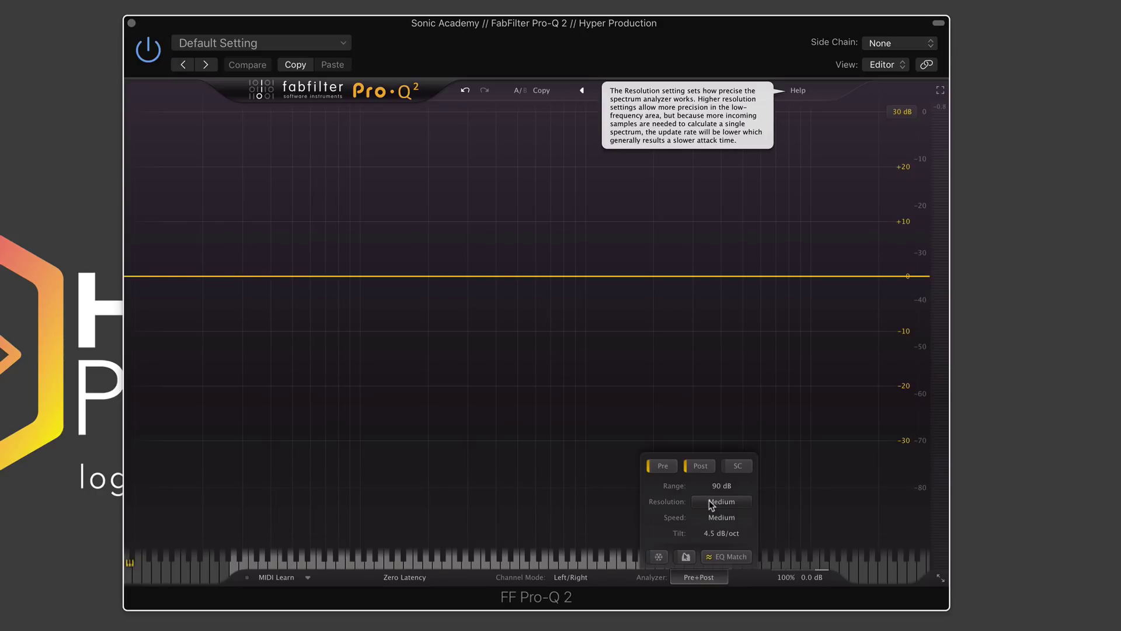
click(708, 503)
click(715, 513)
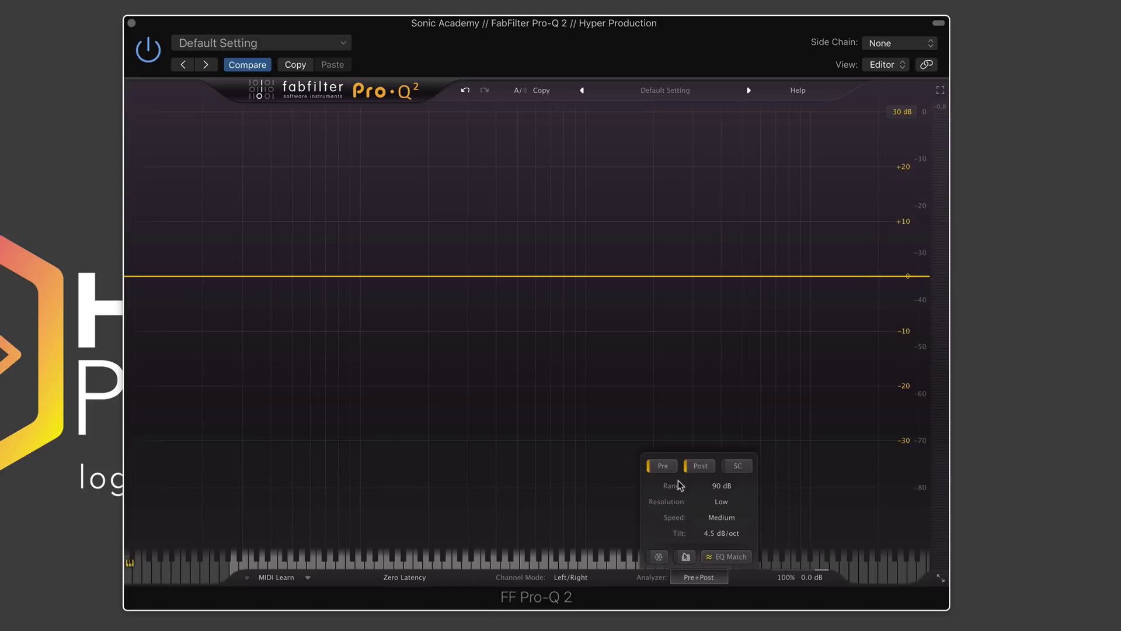
key(space)
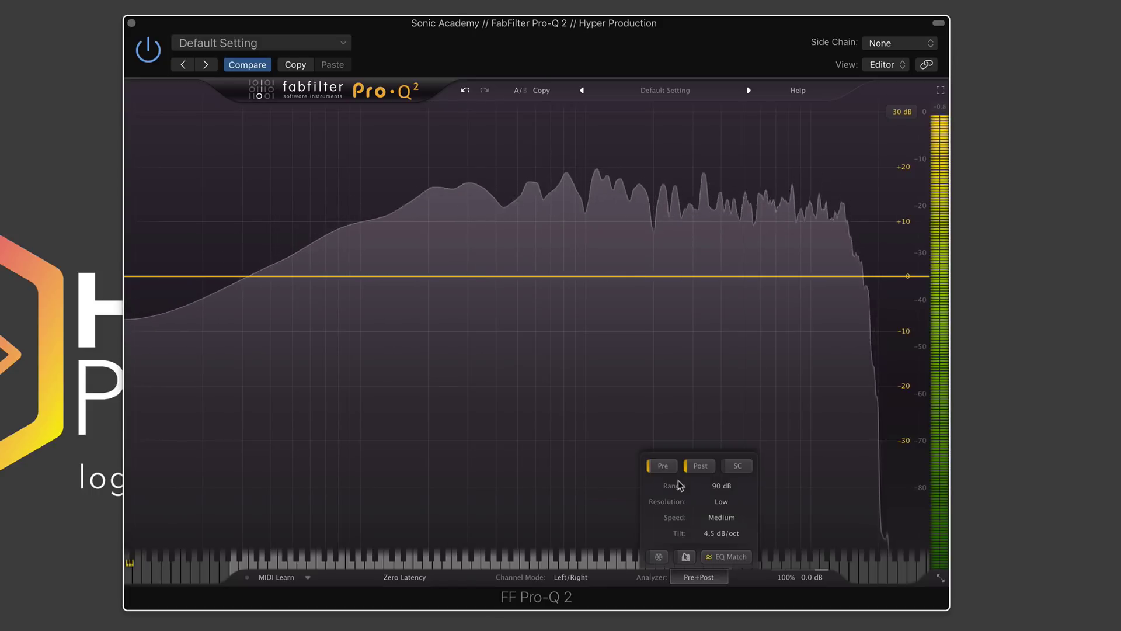
key(space)
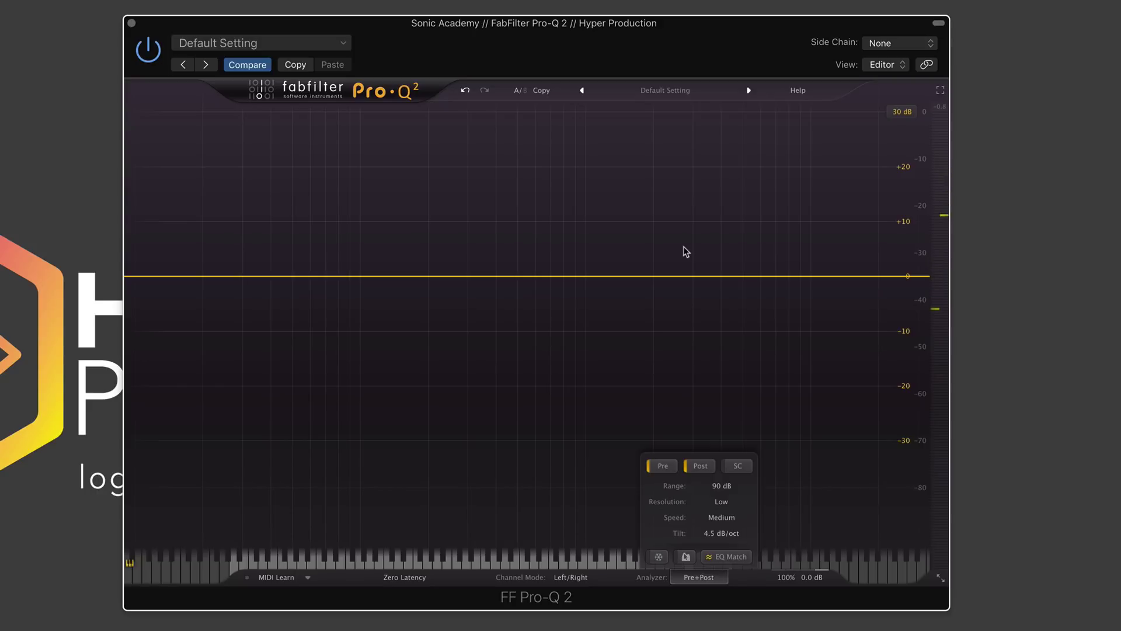
click(722, 501)
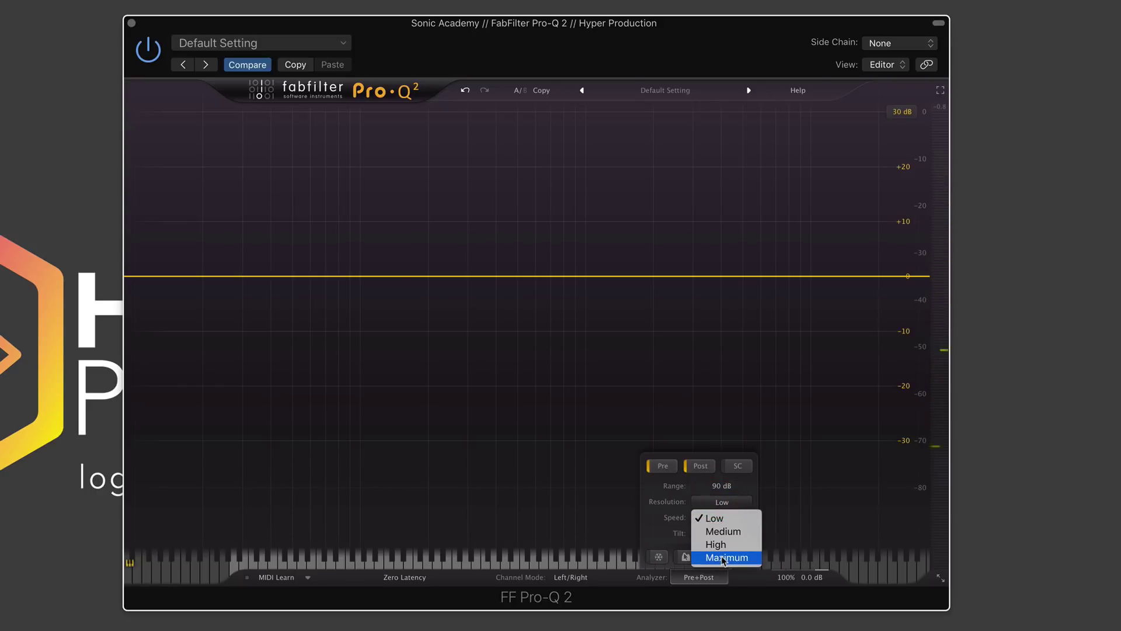
click(723, 558)
key(space)
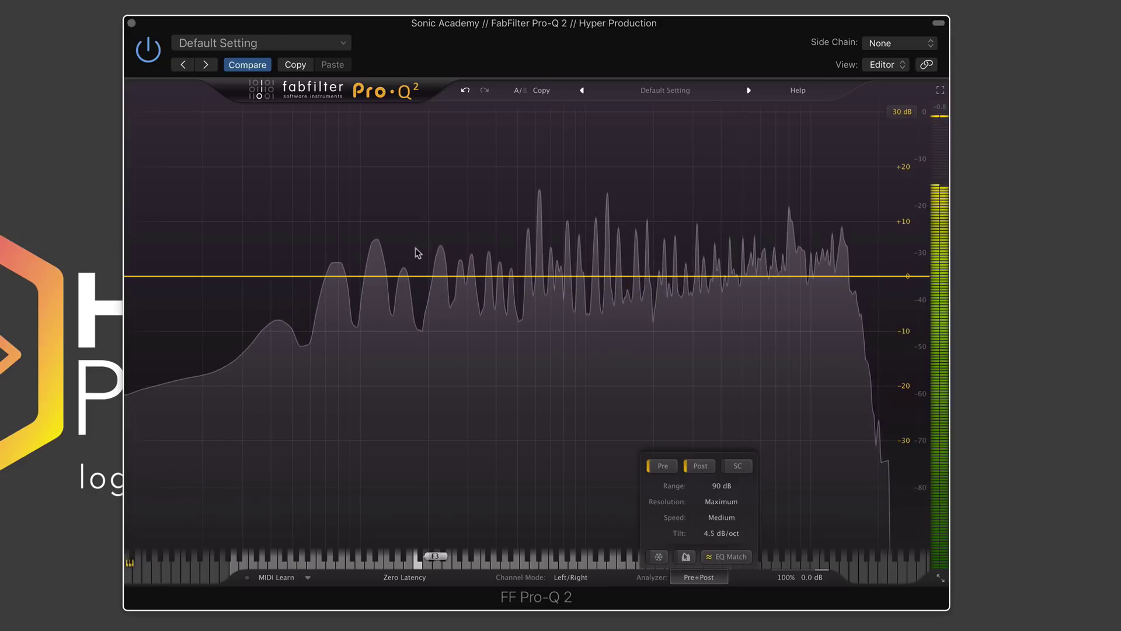
key(space)
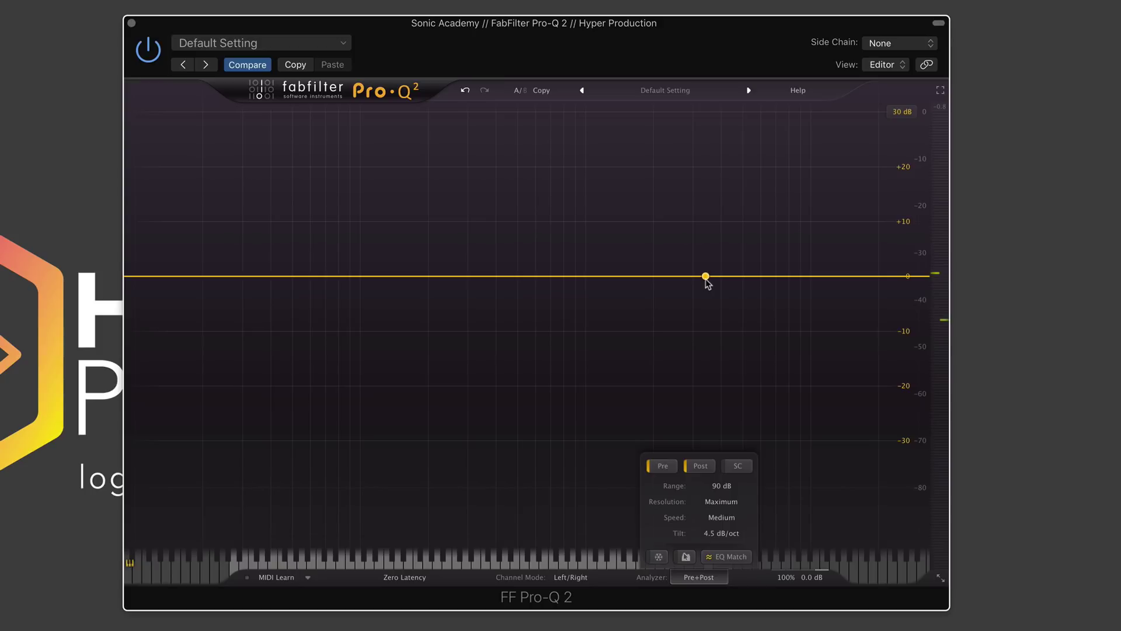
Set analyzer speed to Very Slow, then Very Fast, previewing each with playback.
click(722, 517)
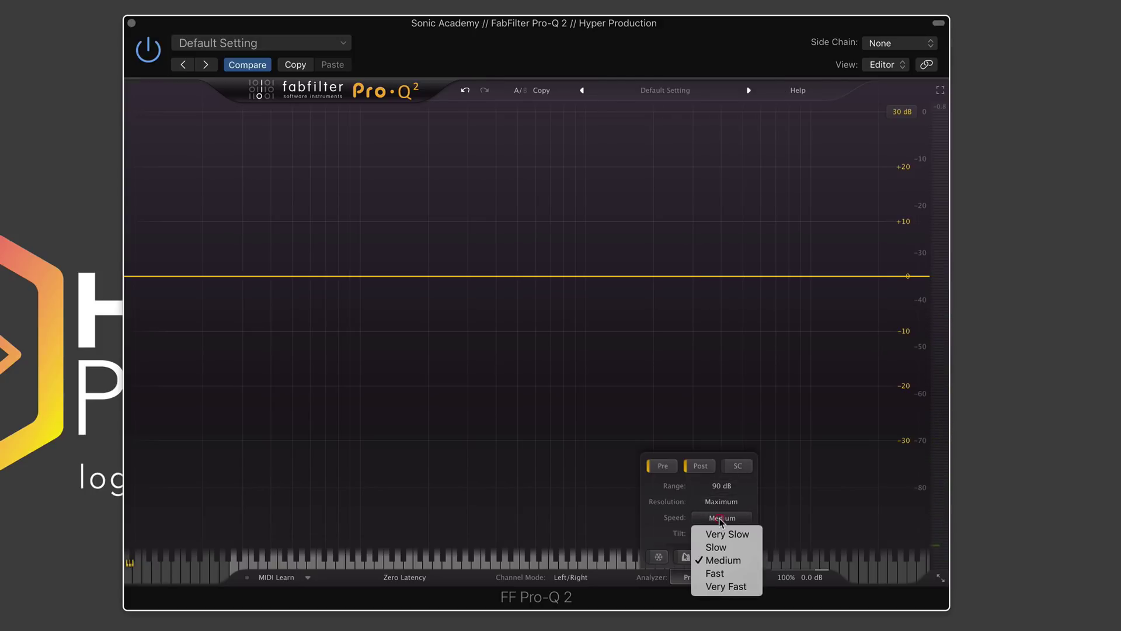
click(719, 534)
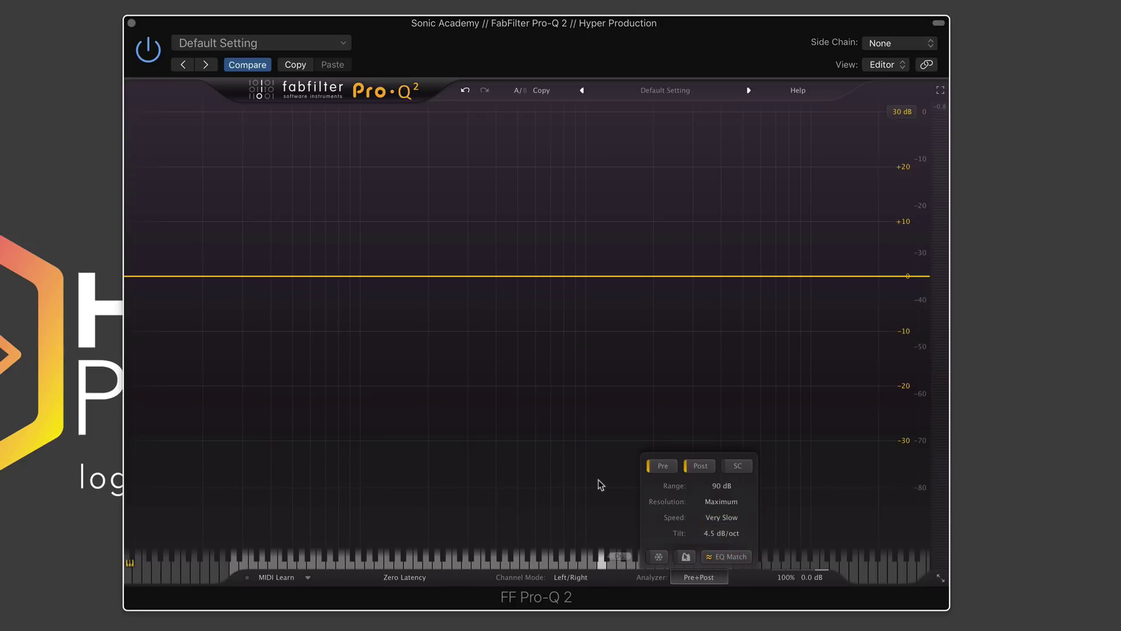
key(space)
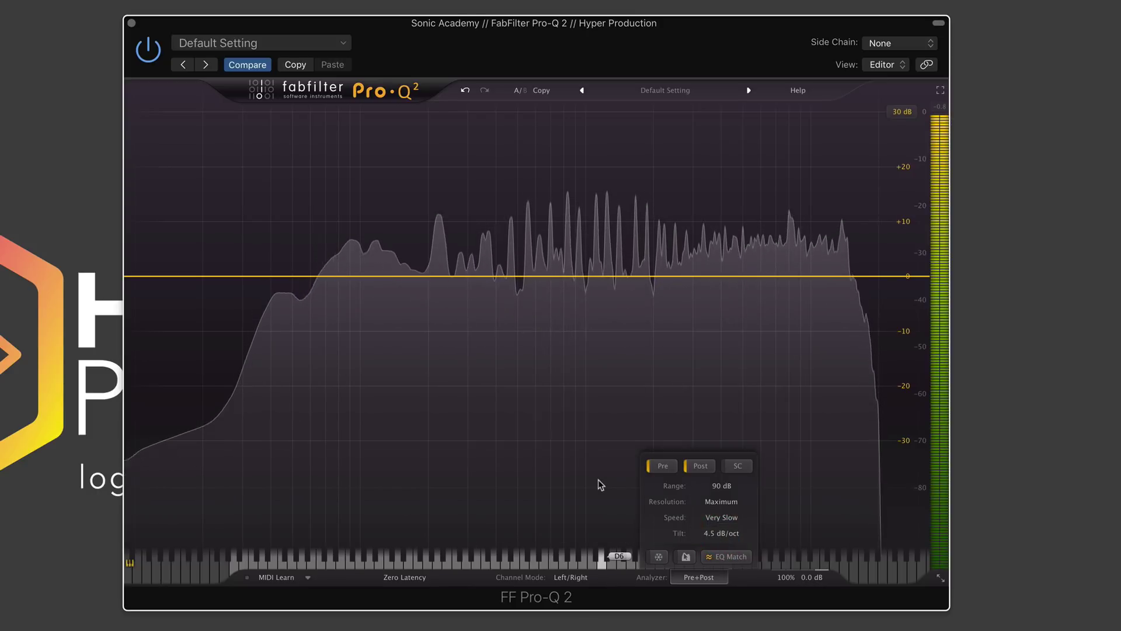
key(space)
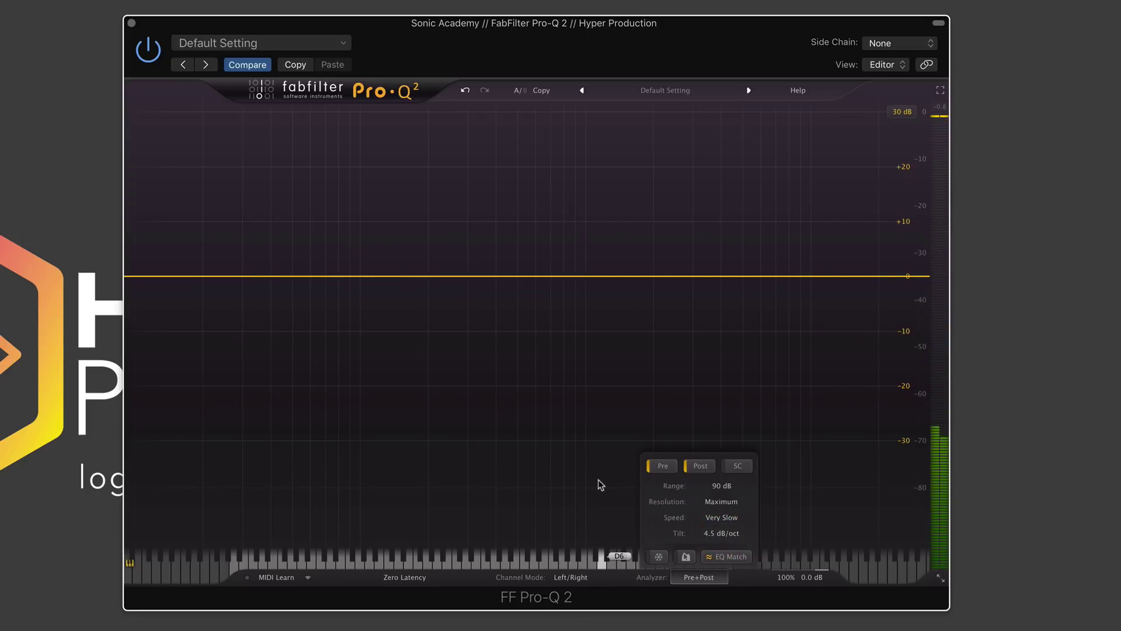
click(721, 518)
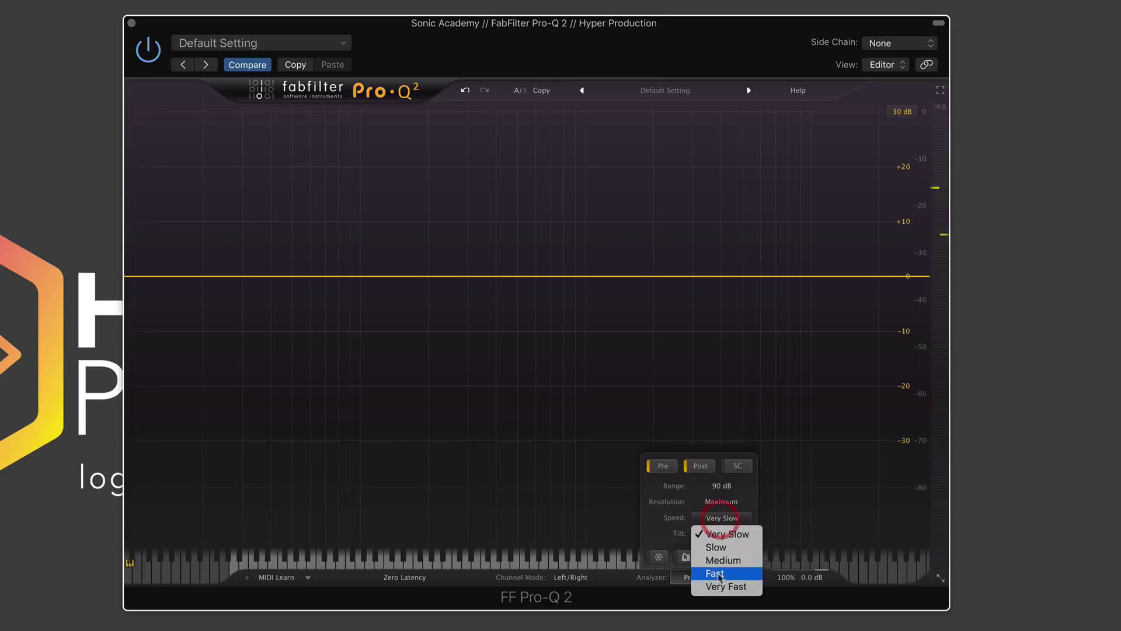
click(717, 587)
key(space)
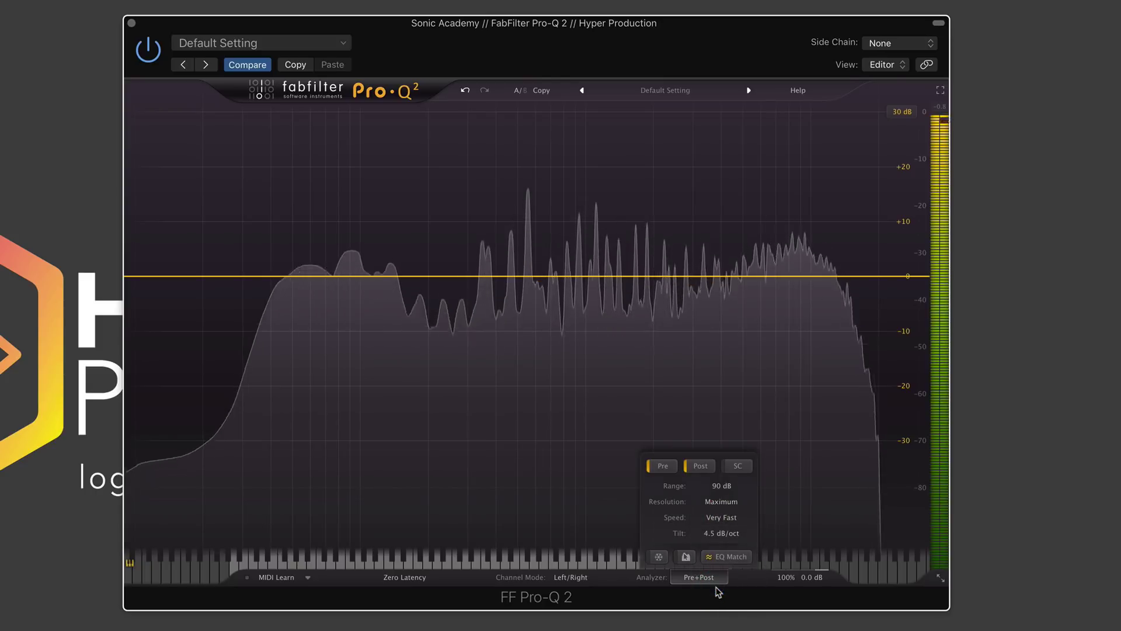
key(space)
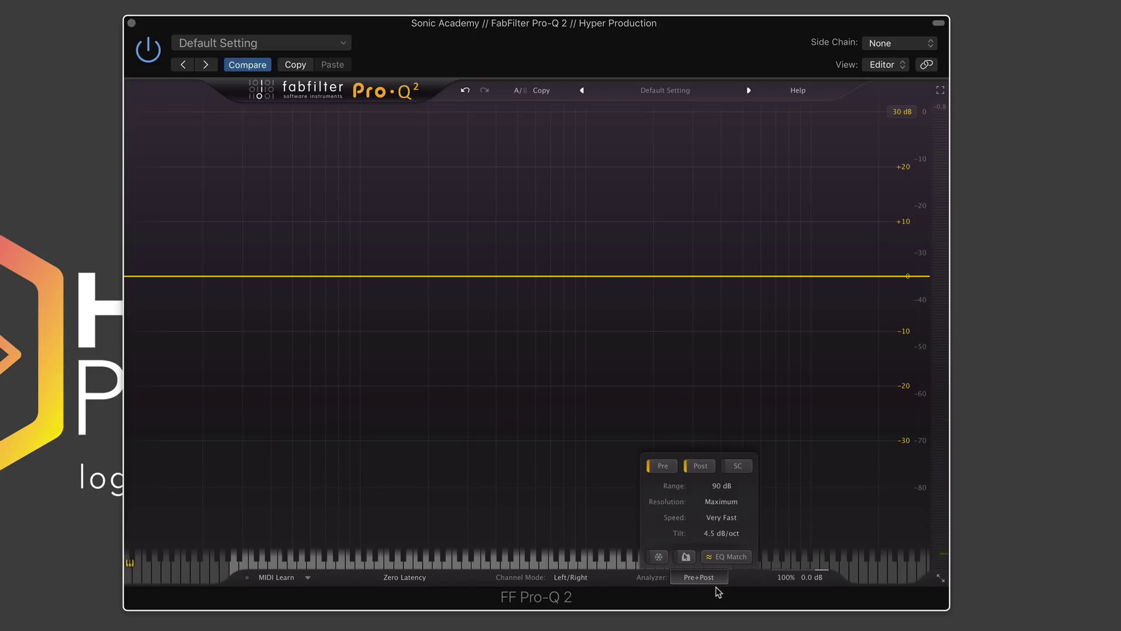
Keep the analyzer tilt at 4.5 dB/oct and change the analyzer speed to Medium.
click(718, 534)
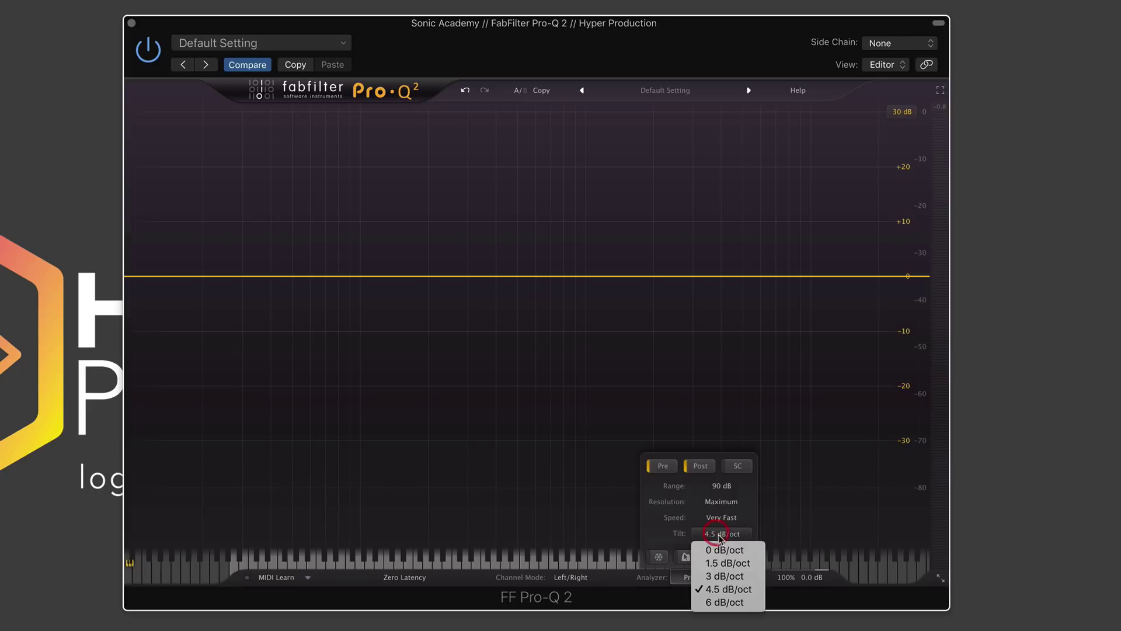
click(725, 589)
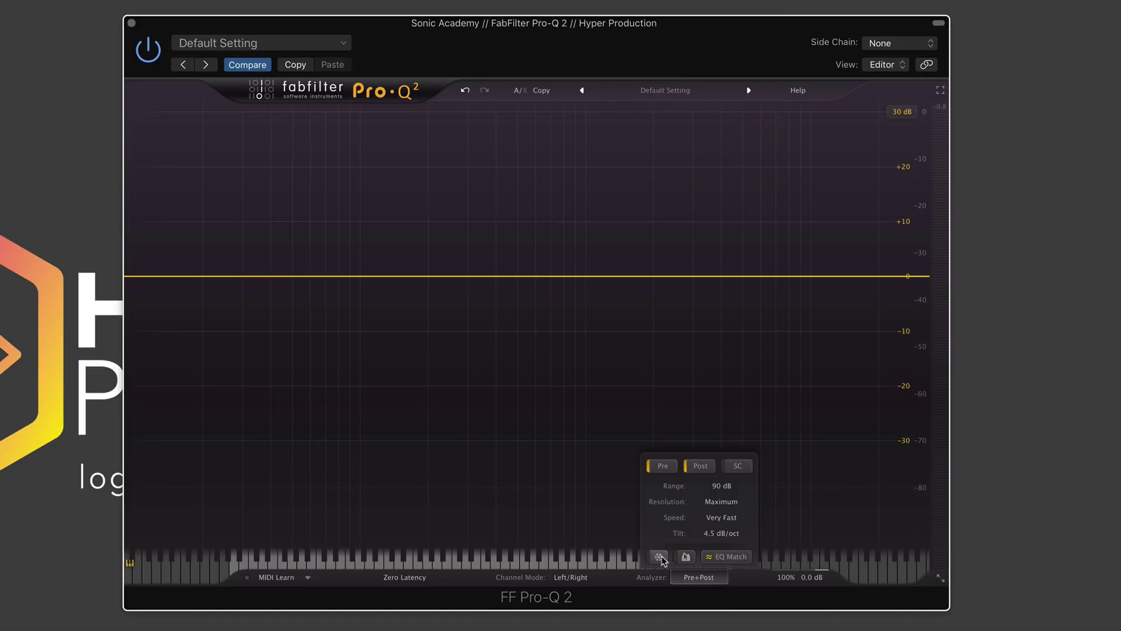
click(722, 518)
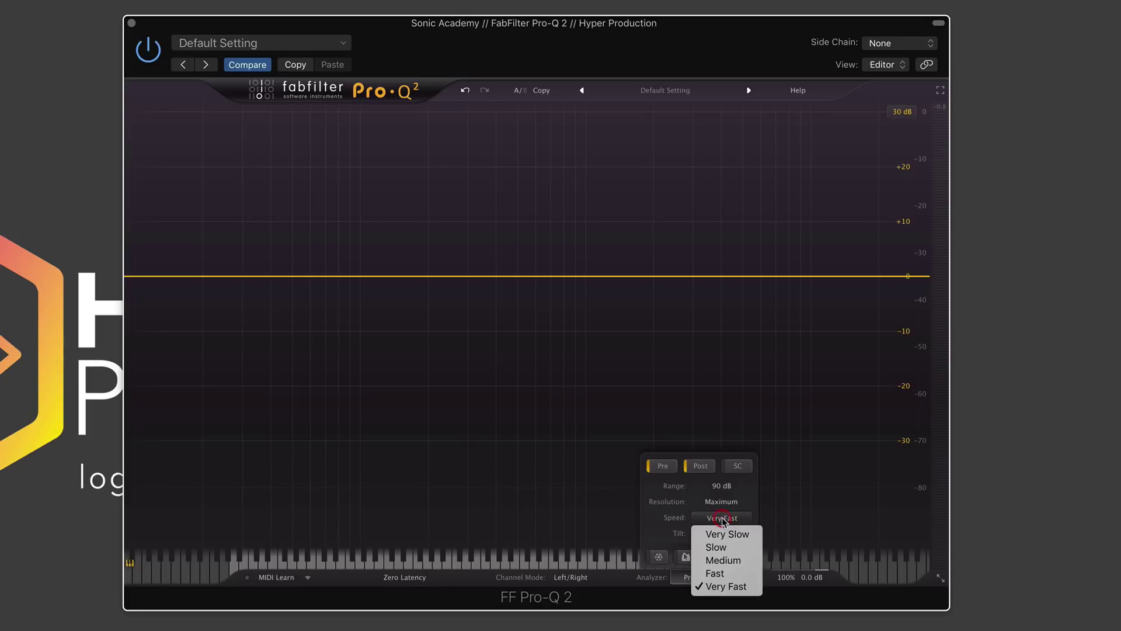
click(723, 560)
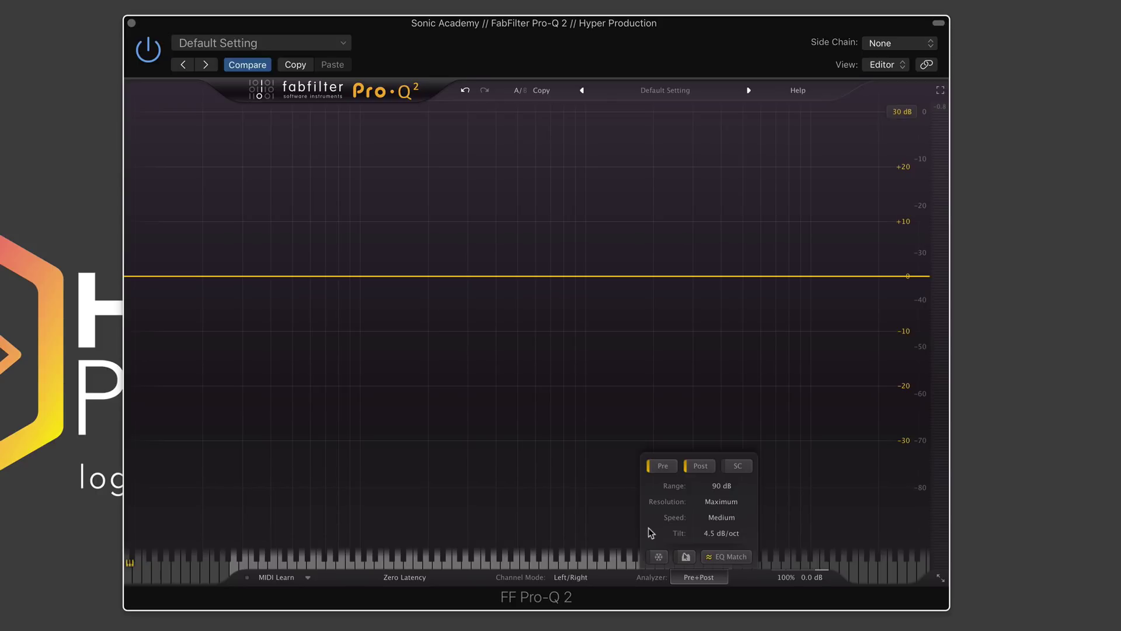
Freeze the analyzer spectrum and play audio to see the frozen display.
click(659, 557)
key(space)
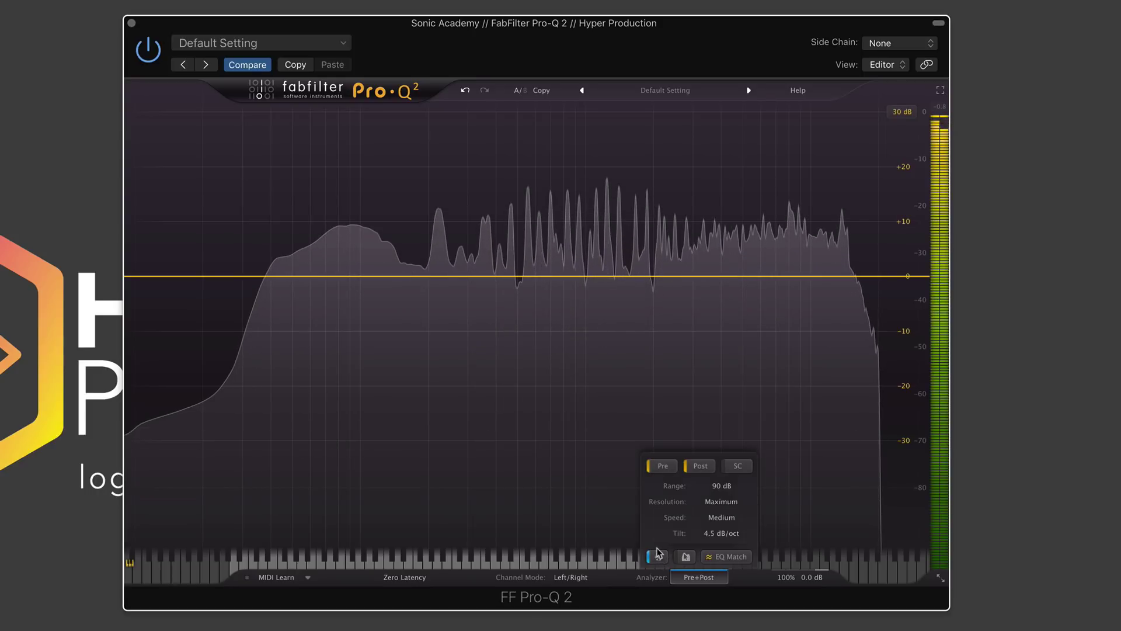
key(space)
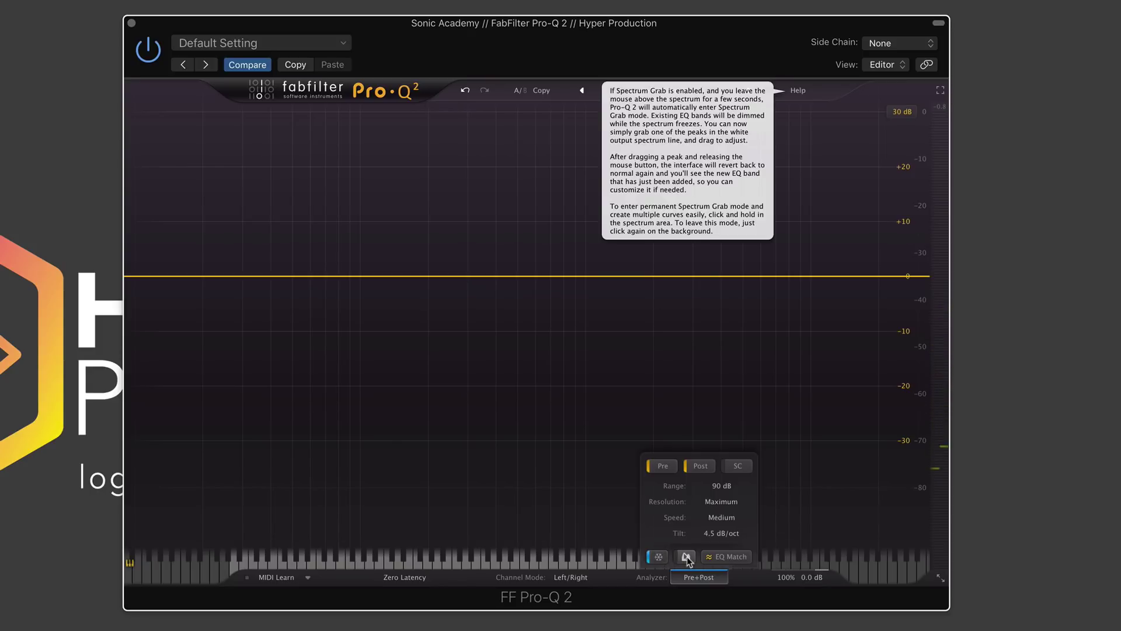
Enable Spectrum Grab, switch Freeze off, and play audio to view the live spectrum.
click(678, 560)
click(659, 557)
mouse_move(686, 559)
key(space)
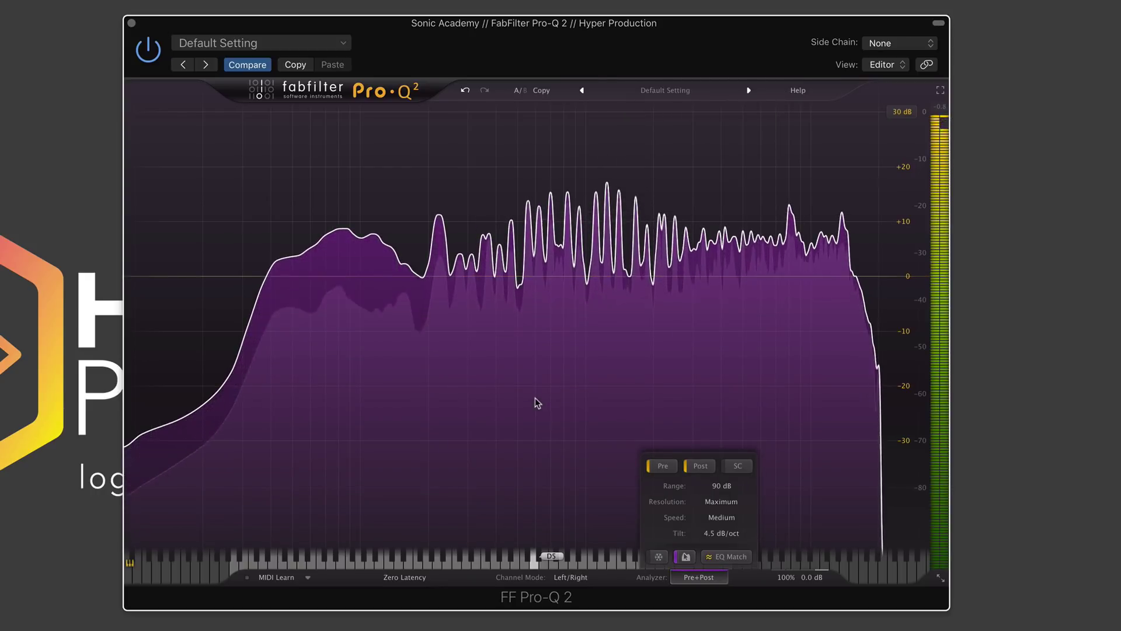
key(space)
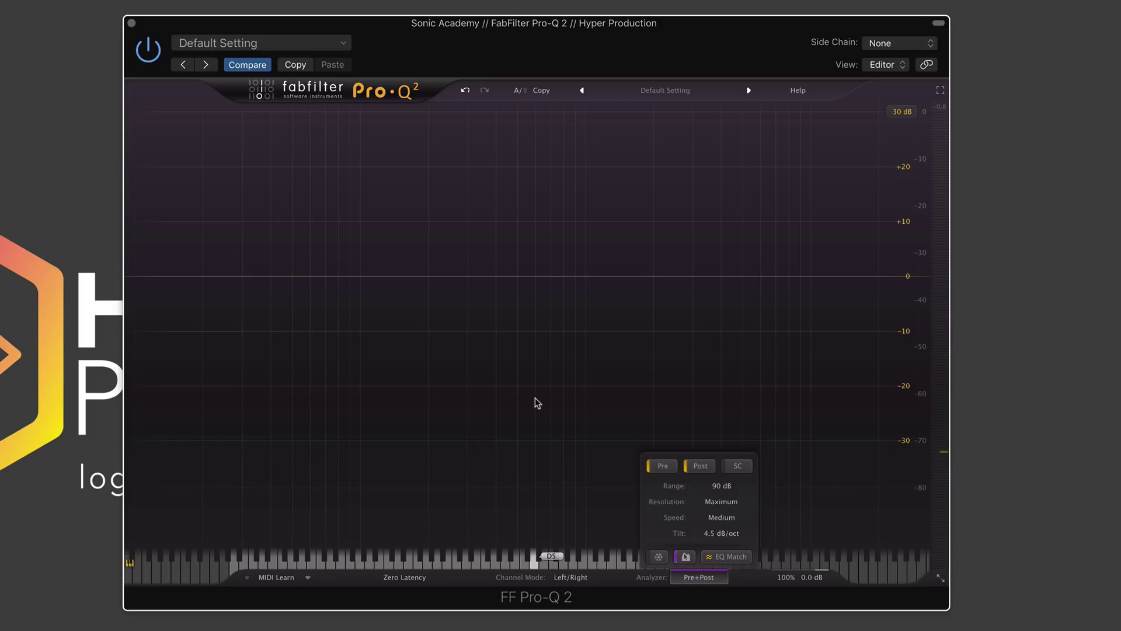
Show the EQ Match panel, then add 0 dB bell bands near 146 Hz, 784 Hz and 2415 Hz.
click(734, 555)
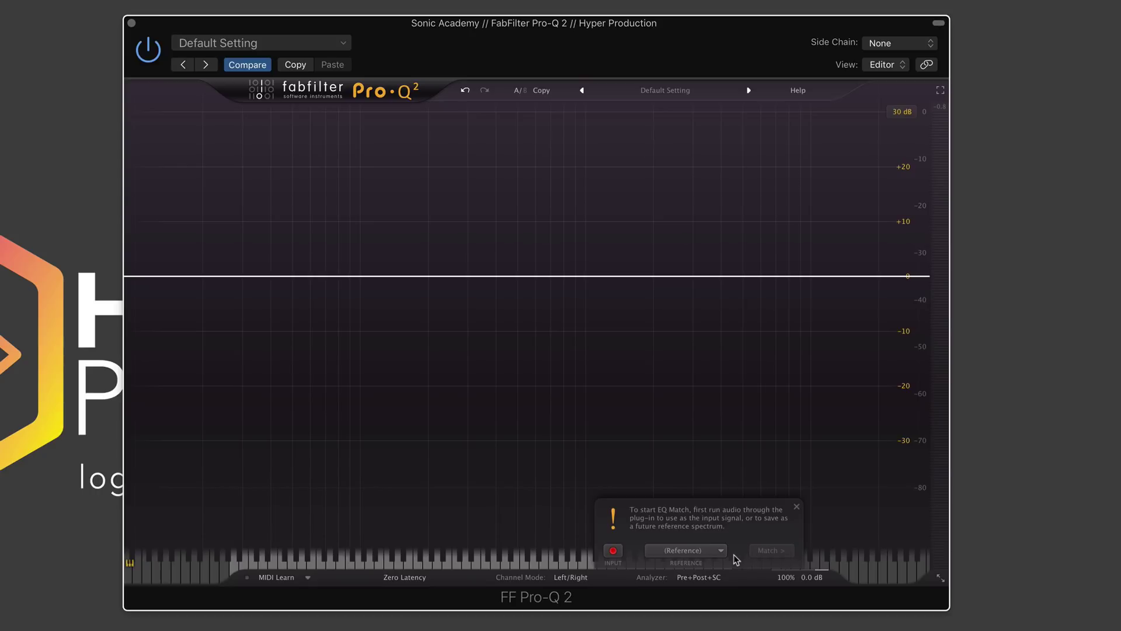
click(396, 275)
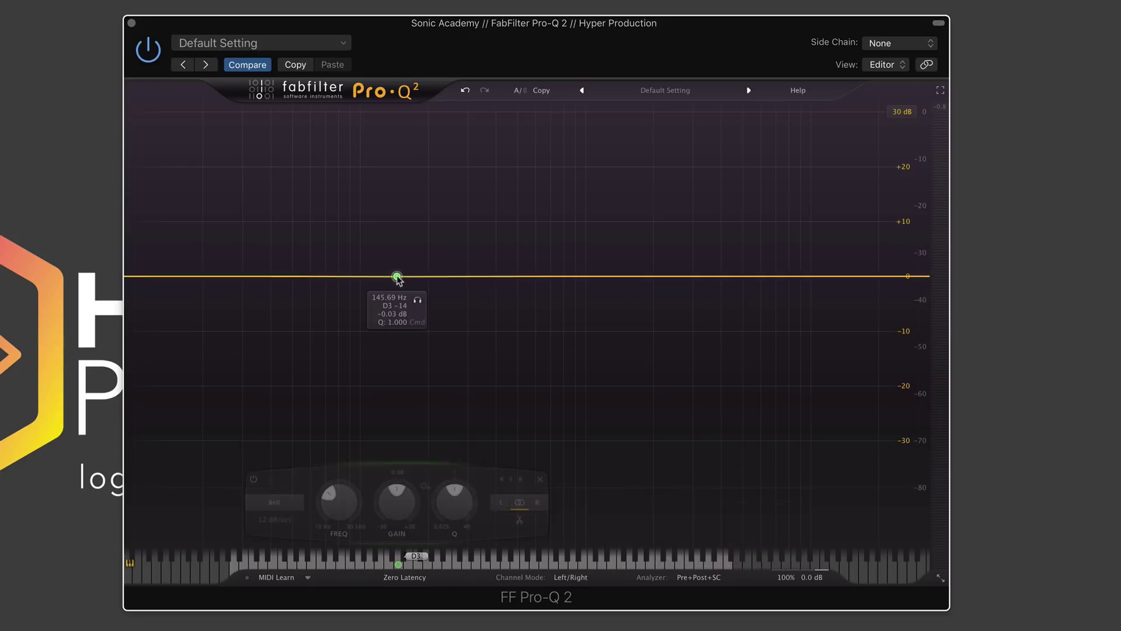
click(561, 277)
click(671, 276)
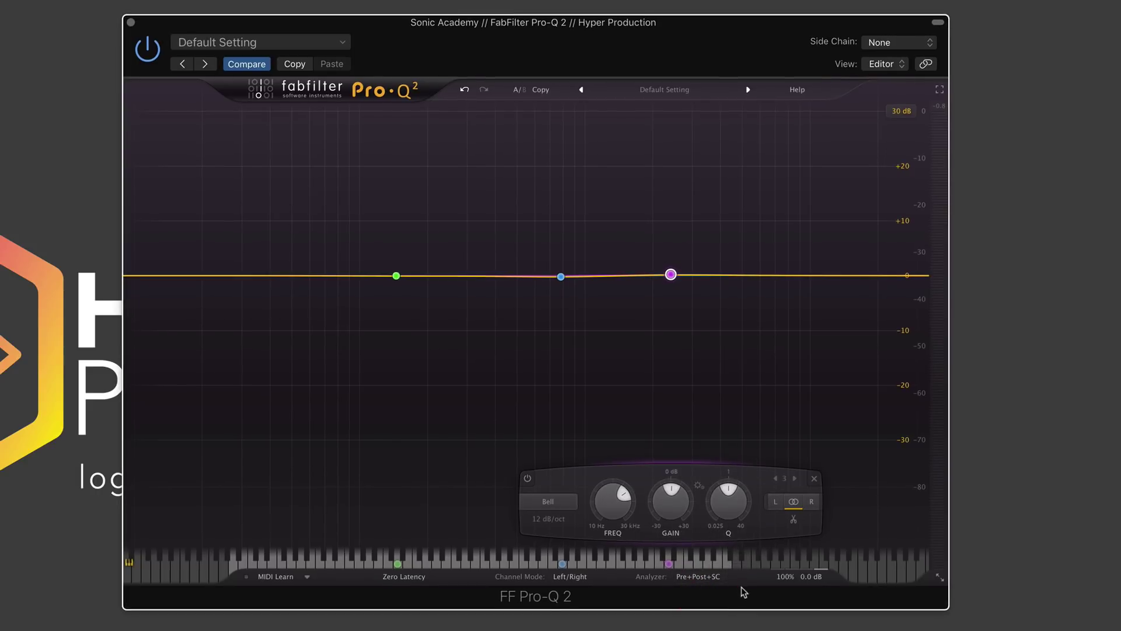
Drag the Output Level knob to -0.7 dB and toggle the output meter off and back on.
mouse_move(798, 582)
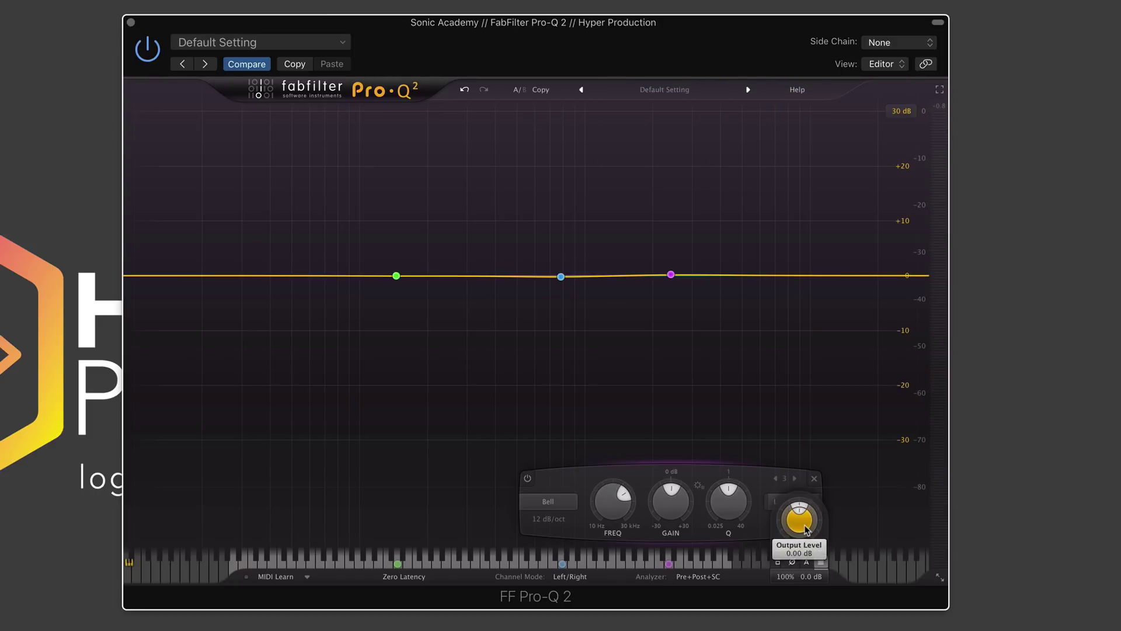
mouse_move(803, 526)
mouse_down()
mouse_move(801, 535)
mouse_move(790, 515)
mouse_up()
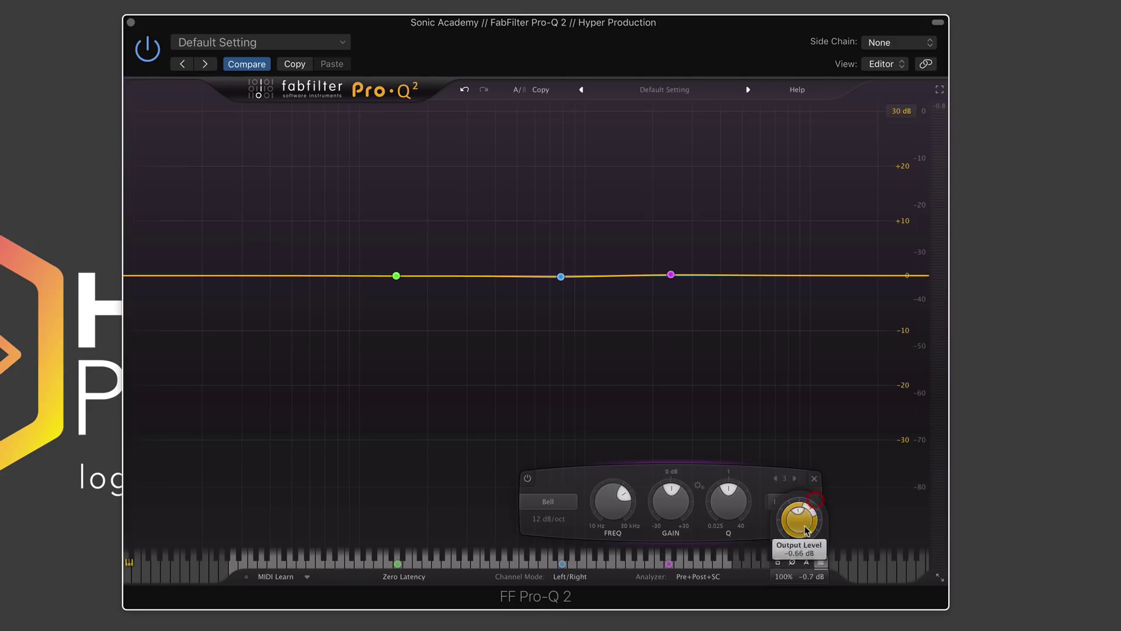
click(821, 562)
click(820, 561)
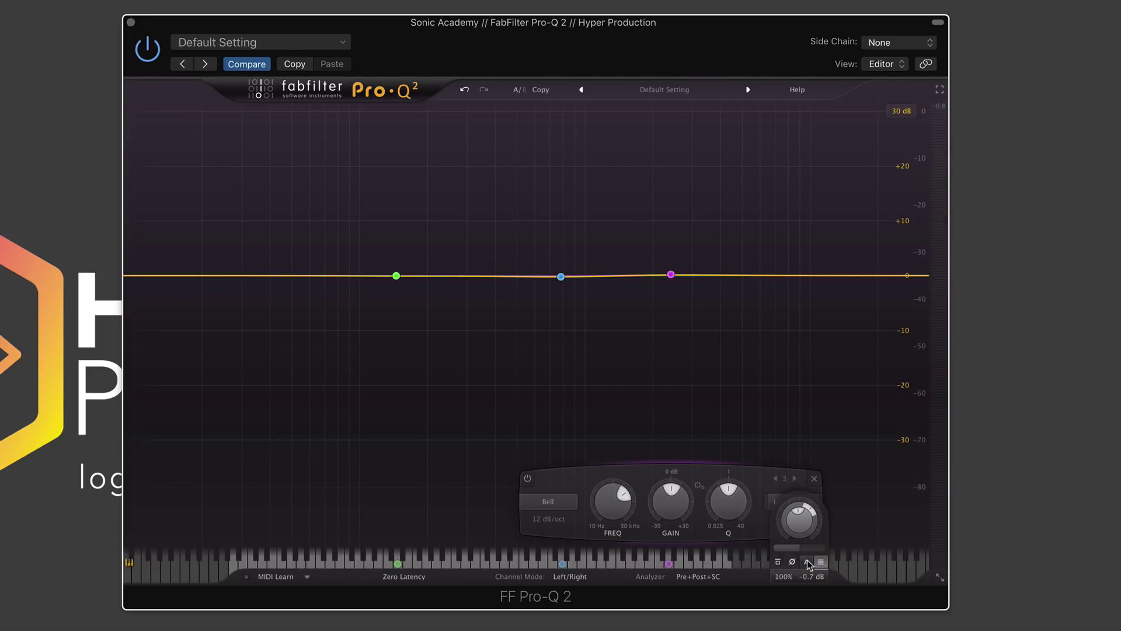
mouse_move(810, 564)
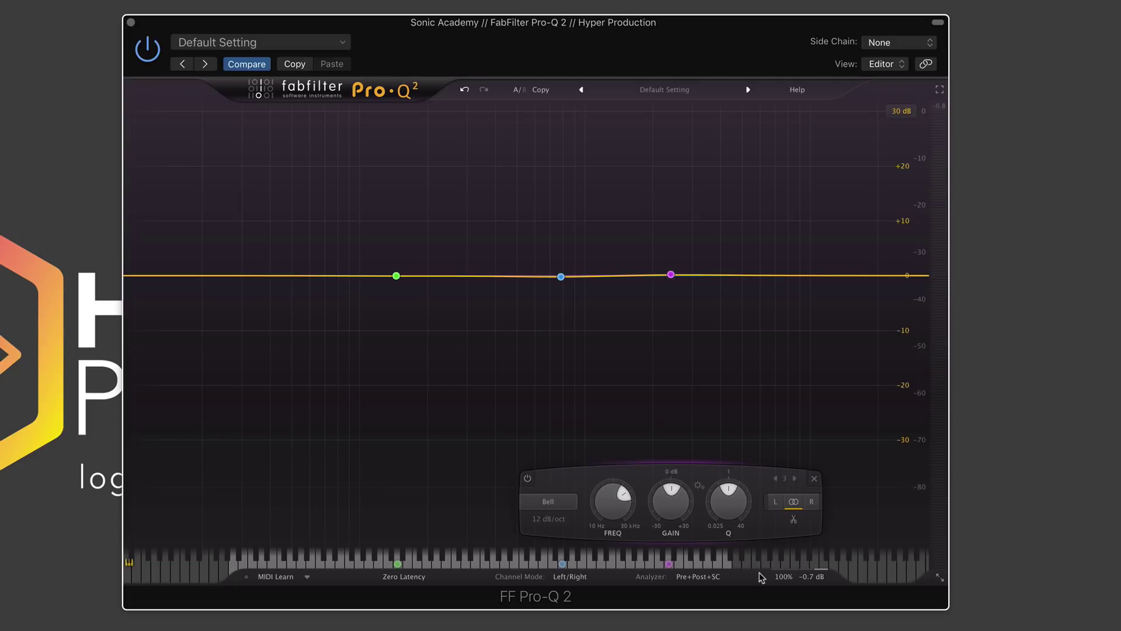
click(424, 578)
click(470, 590)
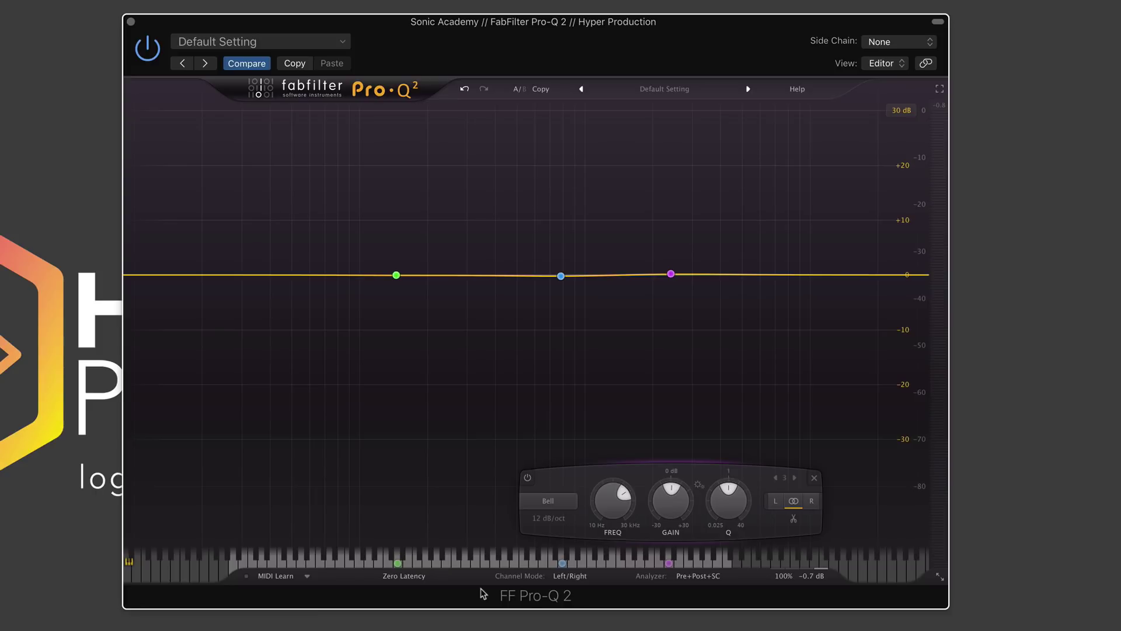
mouse_move(785, 578)
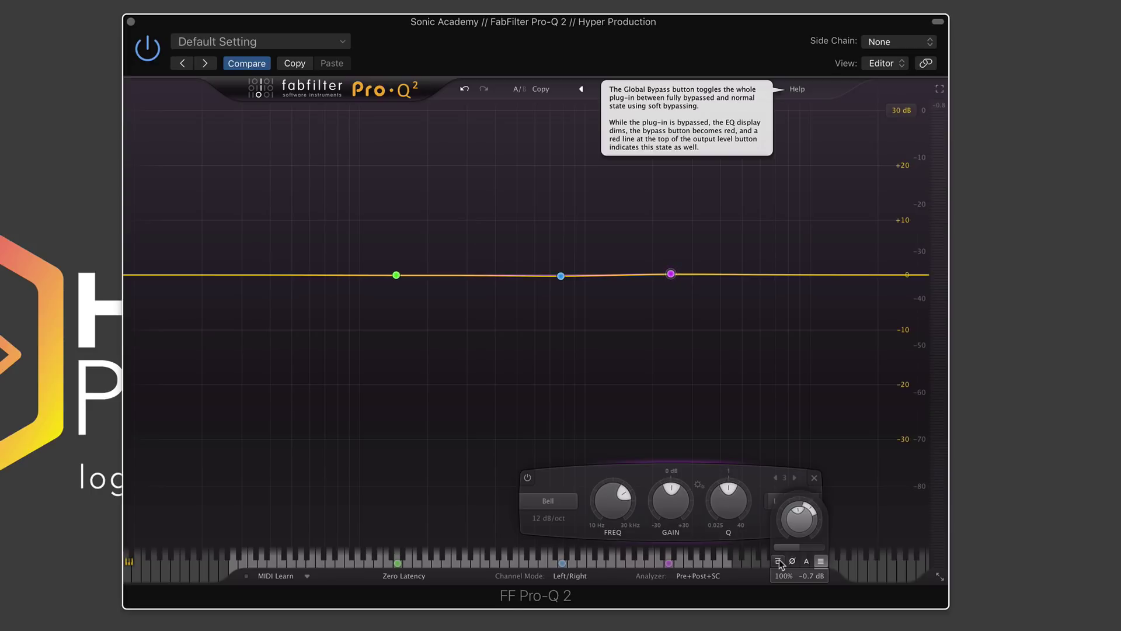
click(779, 562)
click(780, 562)
click(147, 51)
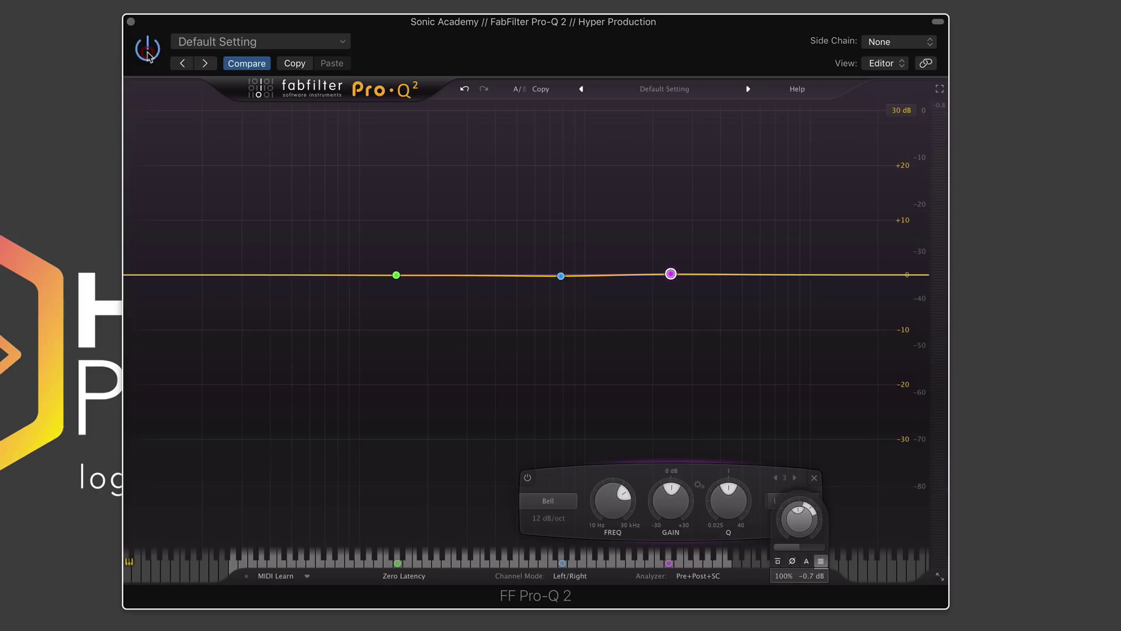
click(147, 51)
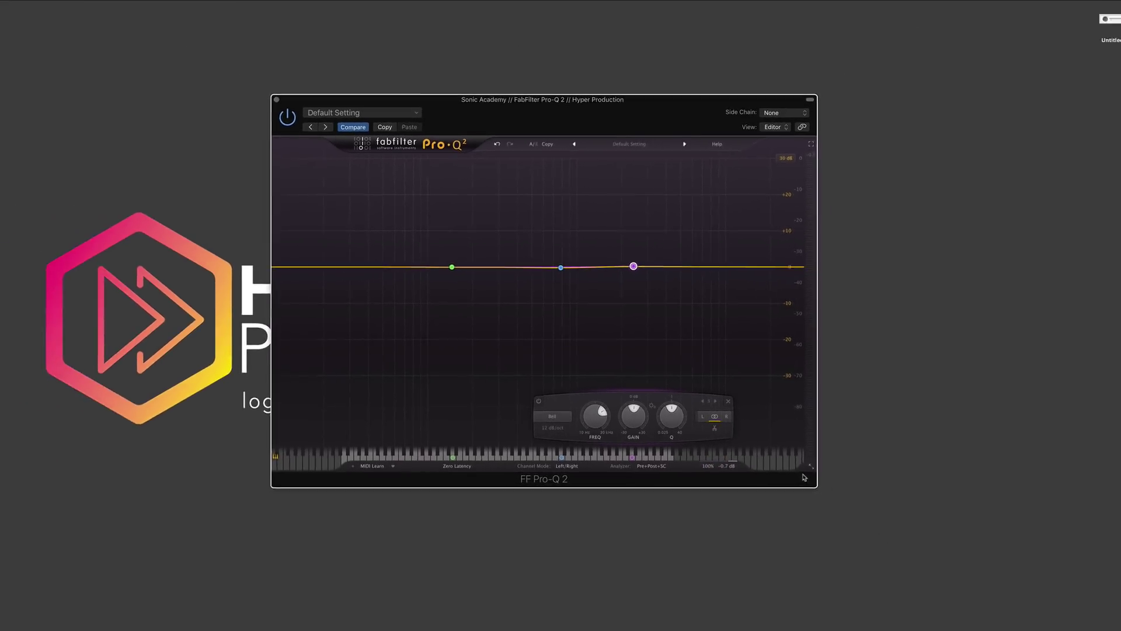
click(811, 466)
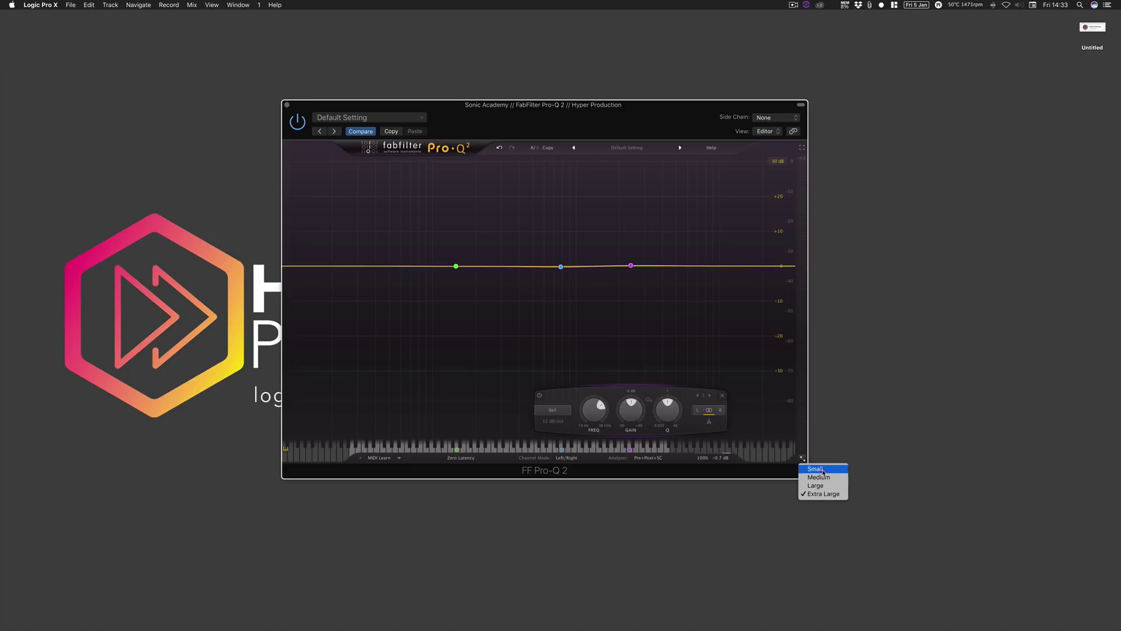
click(814, 468)
click(592, 338)
click(607, 356)
click(652, 362)
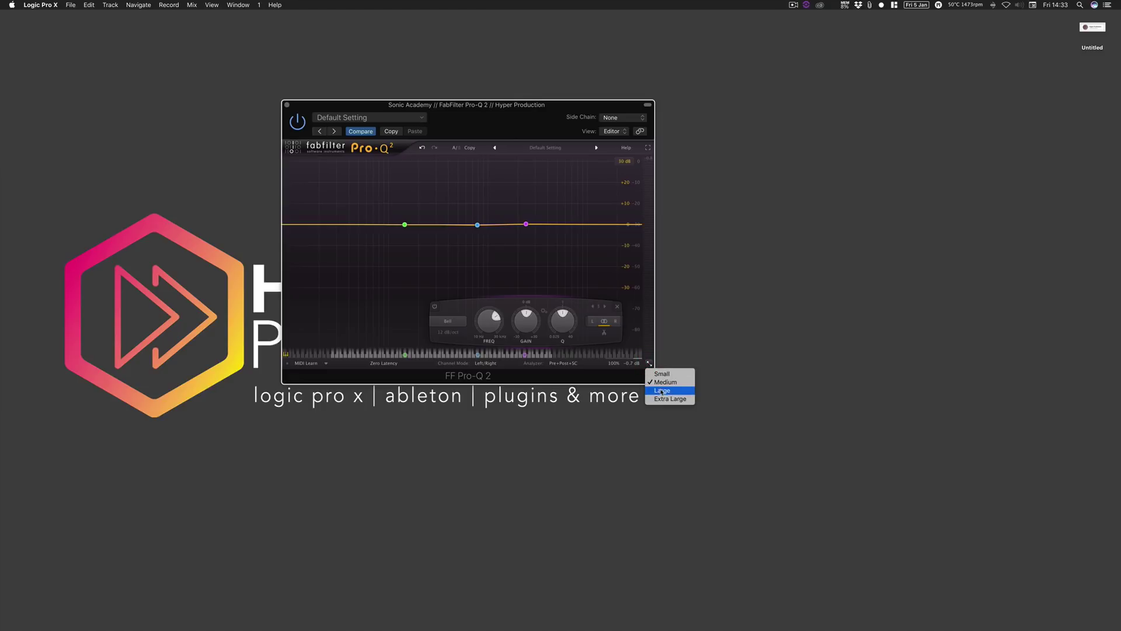
click(662, 393)
click(686, 403)
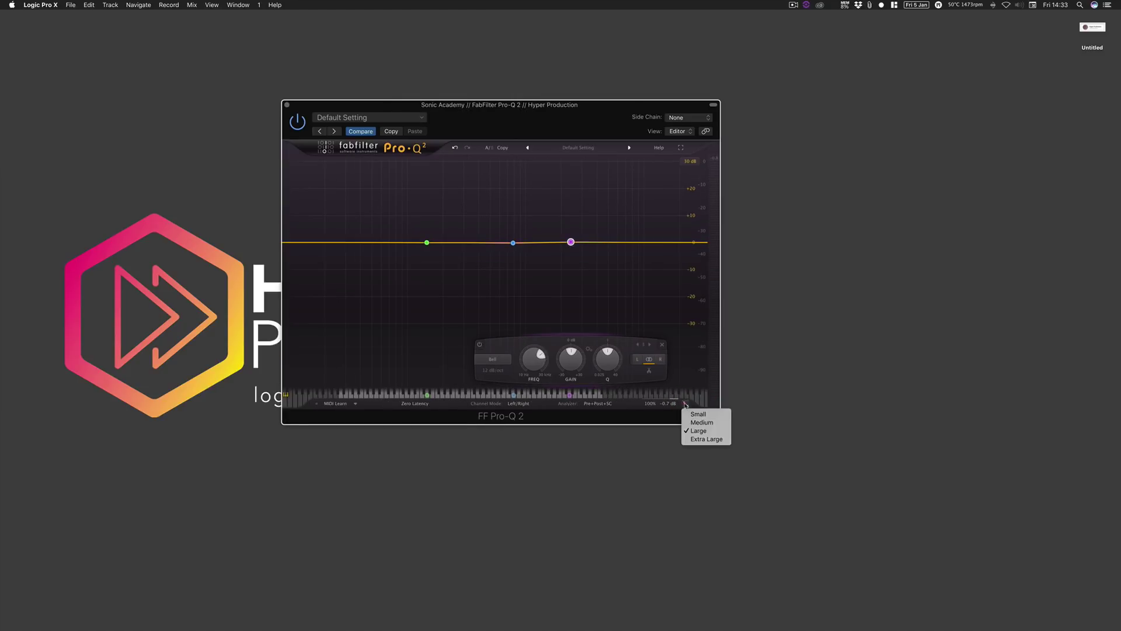
click(696, 439)
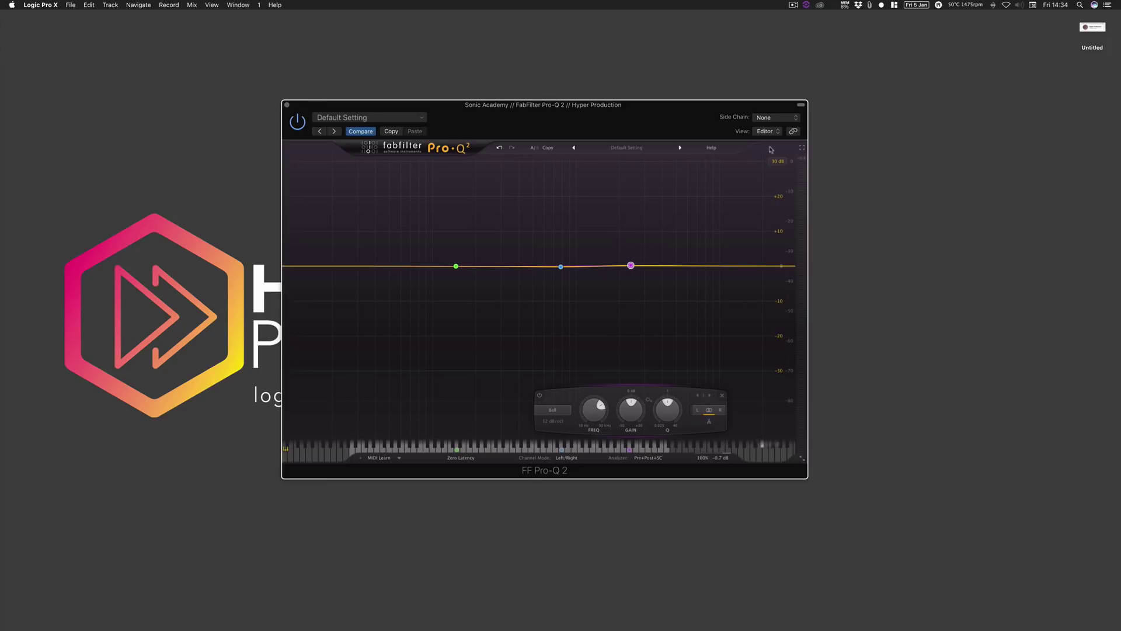
click(802, 147)
mouse_move(605, 284)
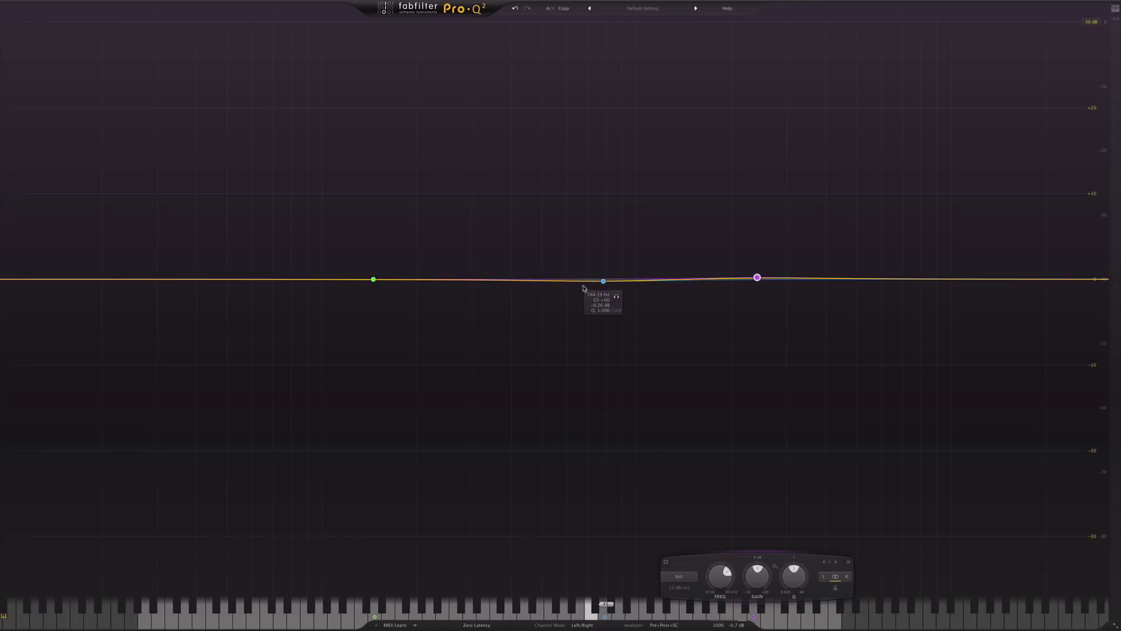